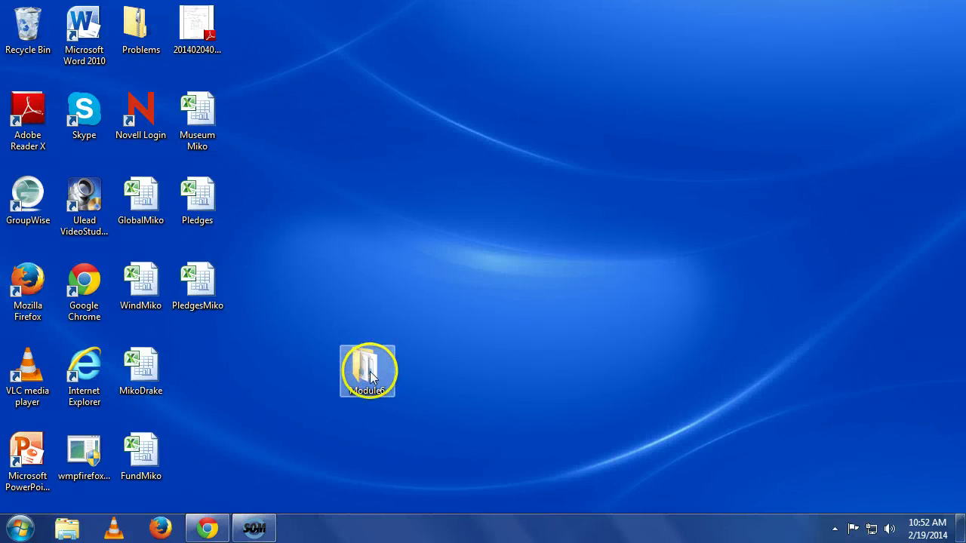
Step: Open the desktop's Module6 folder to list its Colorado, NM (1), TravelTotals and Utah workbooks
double_click(370, 375)
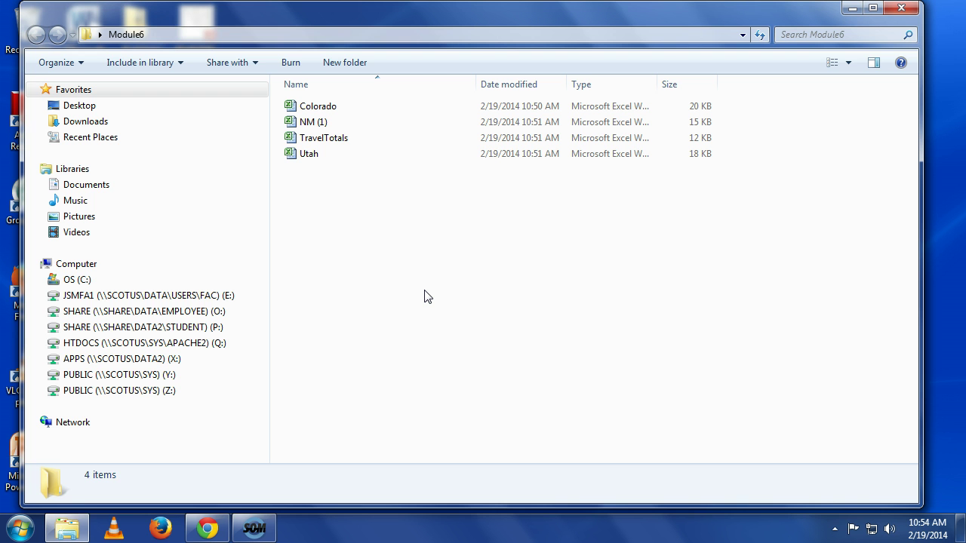
Step: Open the Colorado and NM (1) workbooks in Excel from the Module6 folder
click(302, 113)
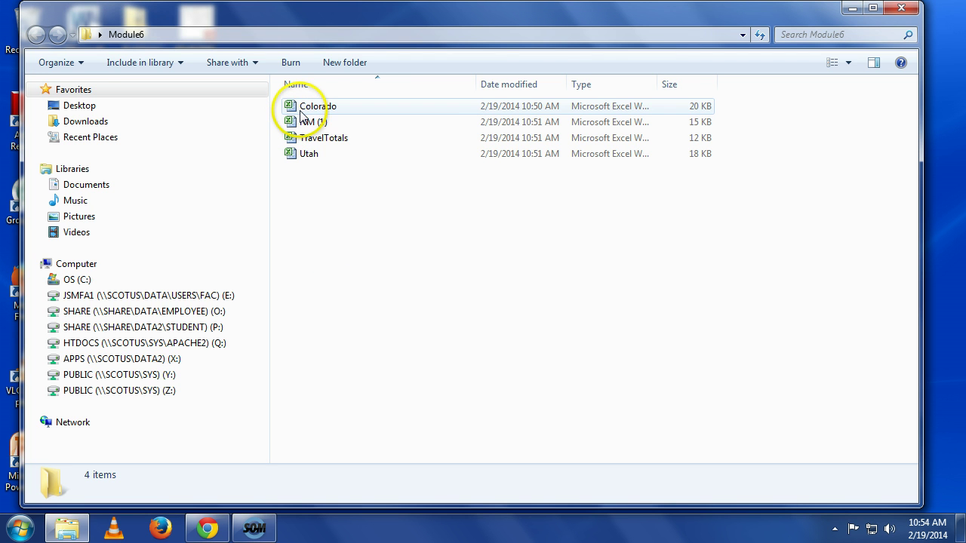
double_click(302, 113)
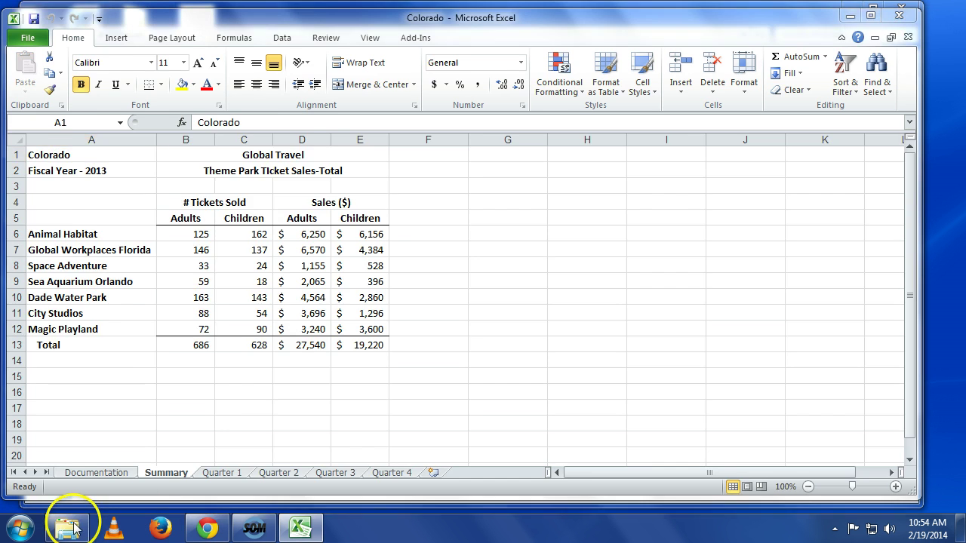
click(69, 528)
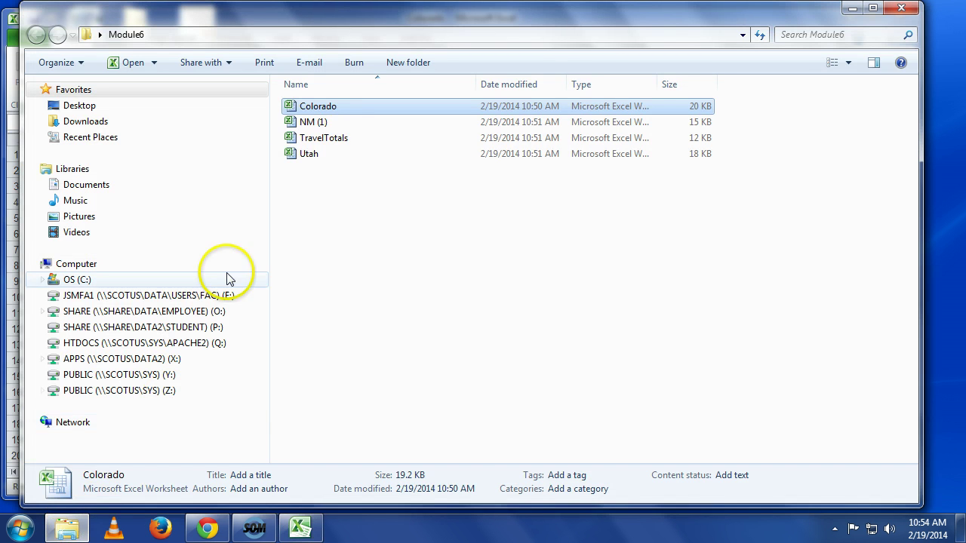
double_click(314, 122)
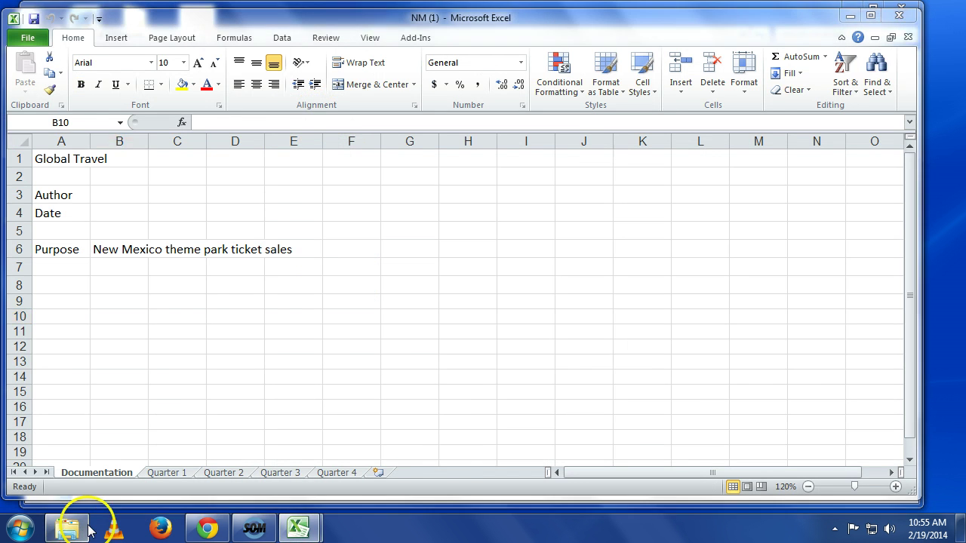
click(75, 526)
Step: Open the TravelTotals and Utah workbooks too, and maximize the Excel window
double_click(325, 139)
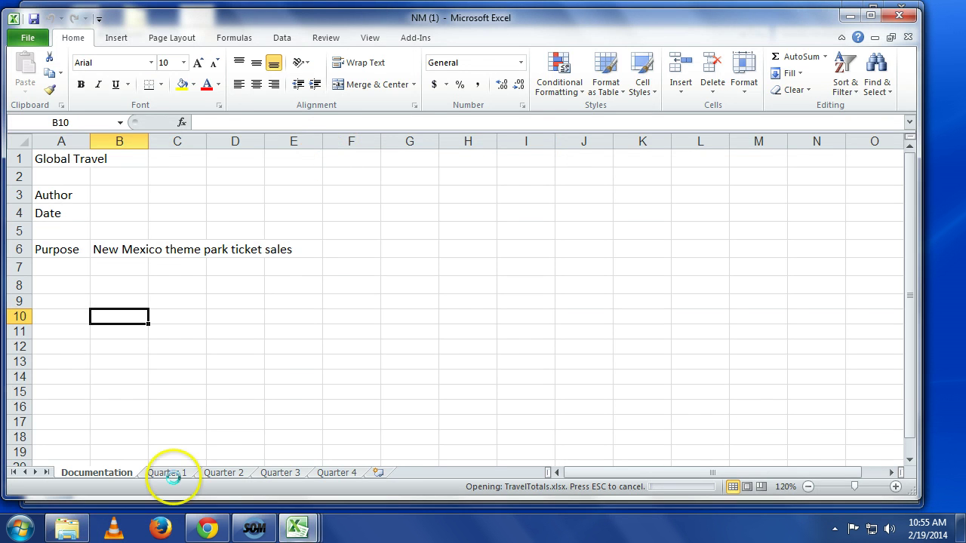
click(76, 526)
click(317, 154)
double_click(320, 153)
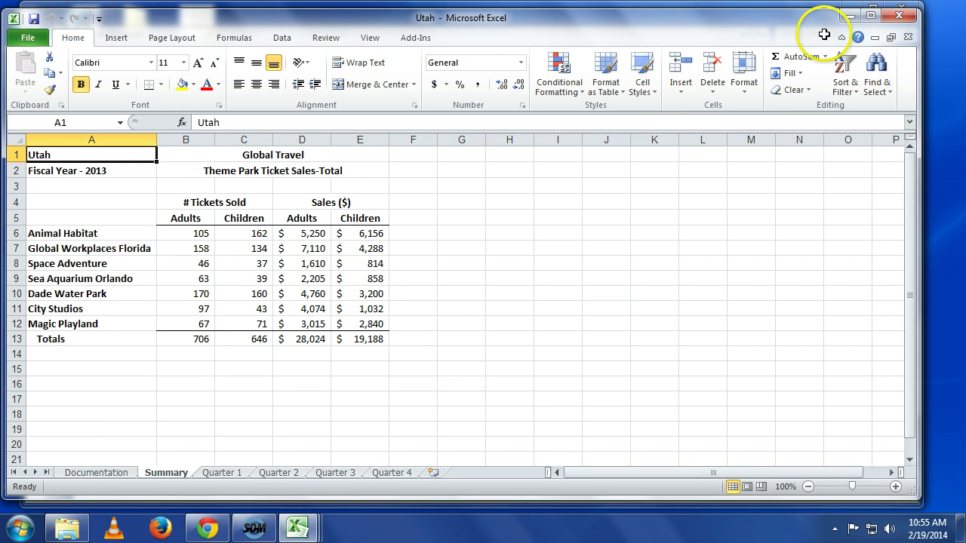
click(870, 15)
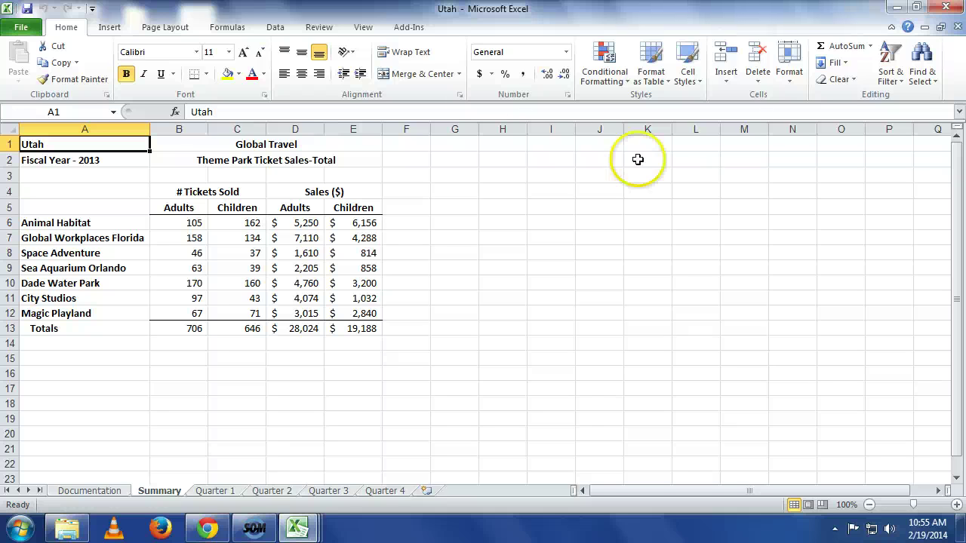
Step: Switch the Excel ribbon to the View tab's window commands
click(360, 28)
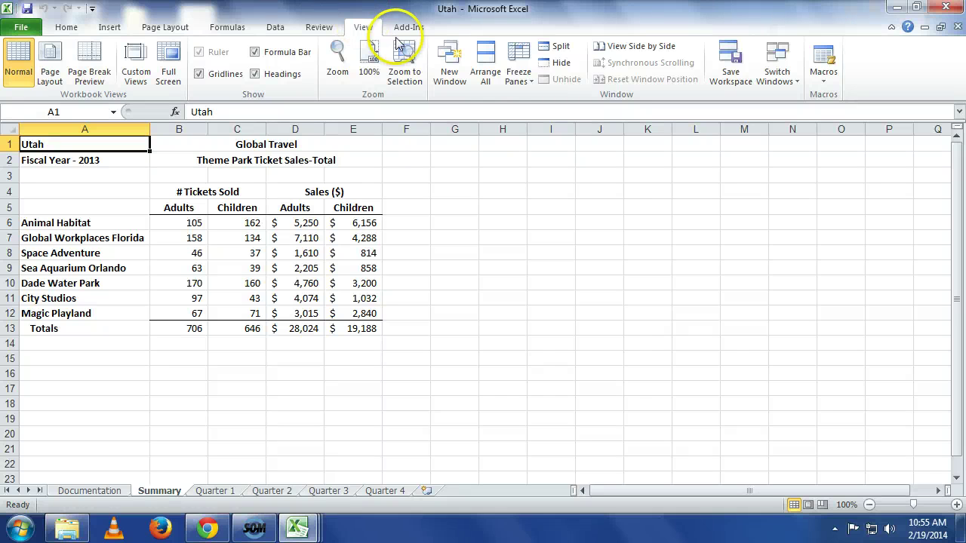
Step: Arrange the four workbook windows tiled, then horizontal, then vertical with Arrange All
click(483, 68)
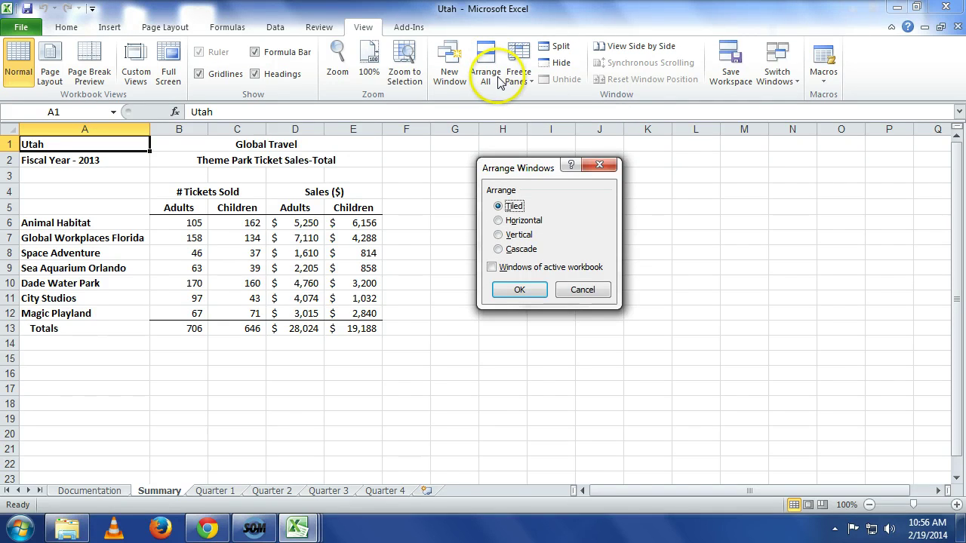
click(521, 291)
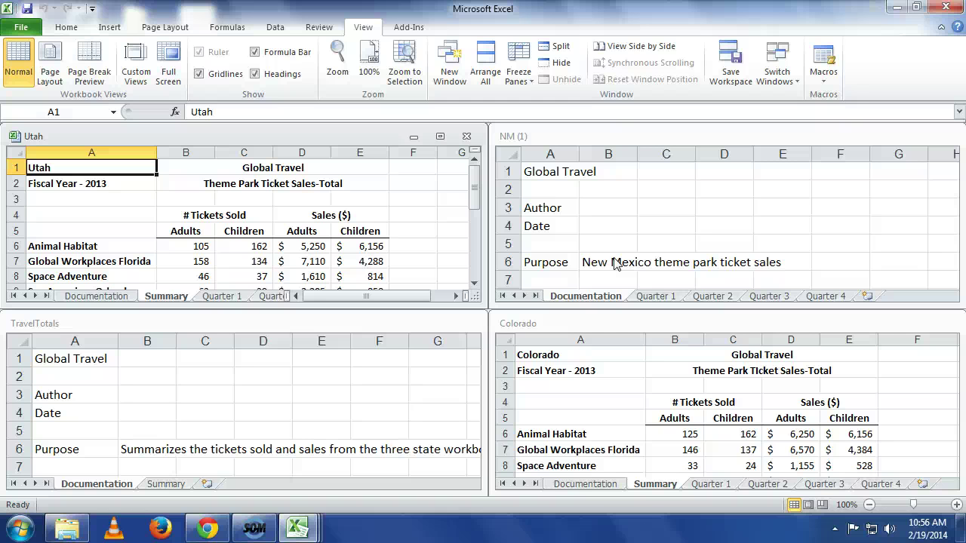
click(483, 69)
click(513, 220)
click(519, 290)
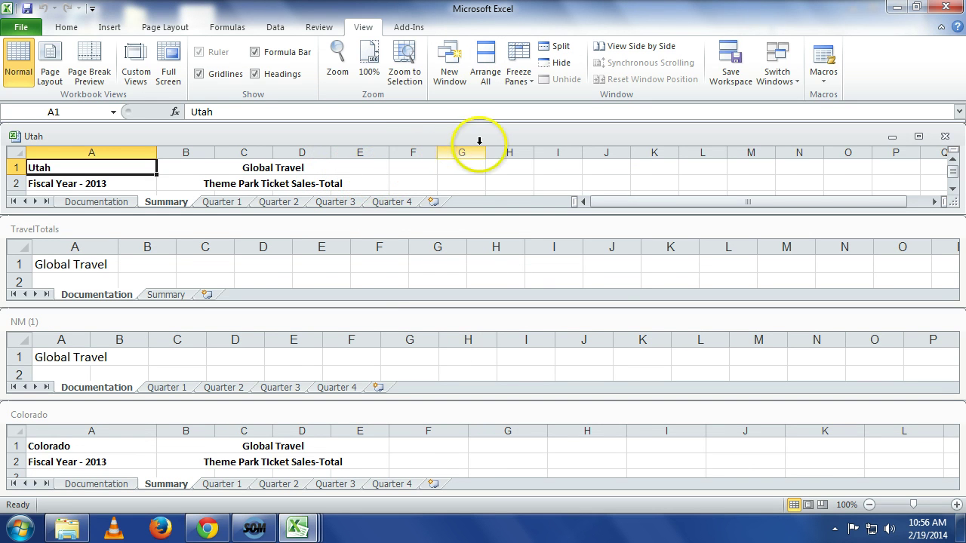
click(486, 66)
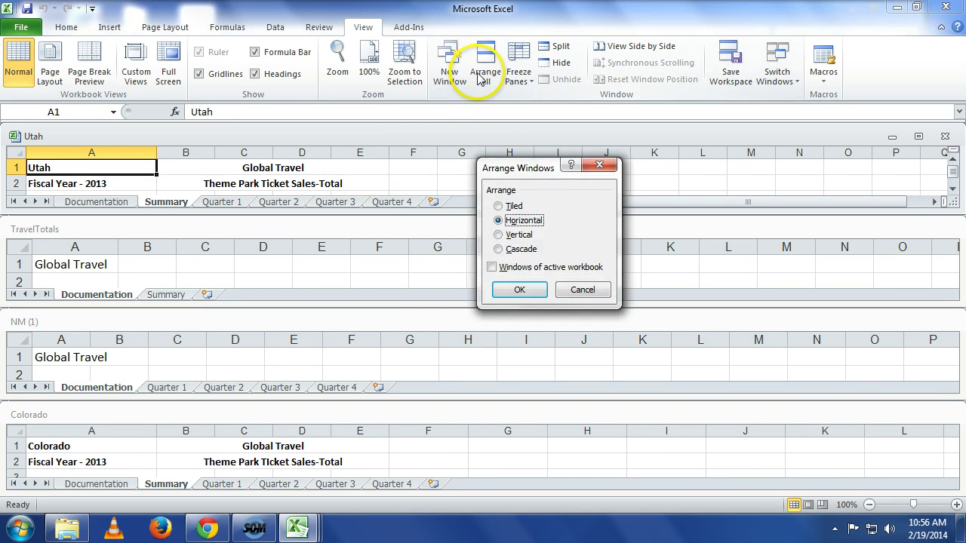
click(531, 237)
click(519, 290)
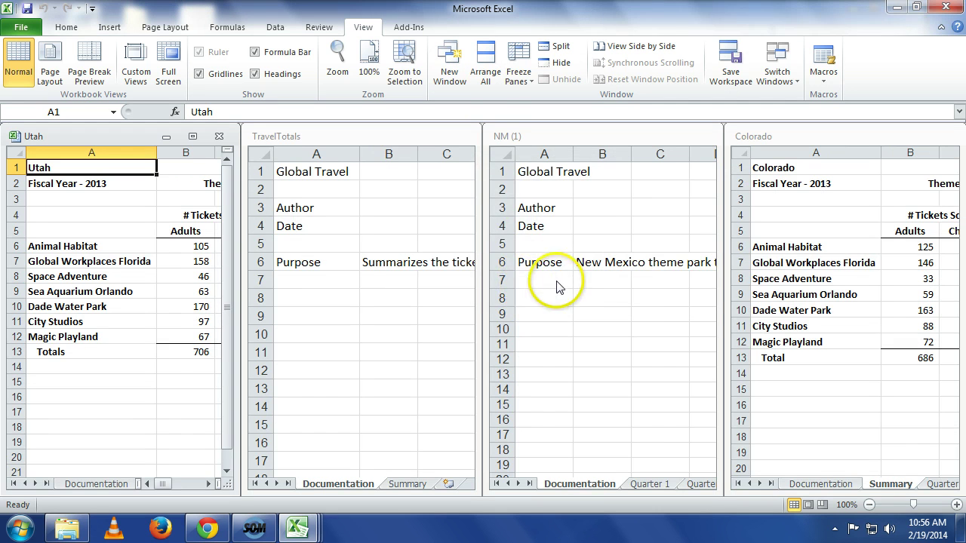
Step: Cascade the windows, bringing TravelTotals, NM (1), then Colorado to the front
click(486, 66)
click(521, 249)
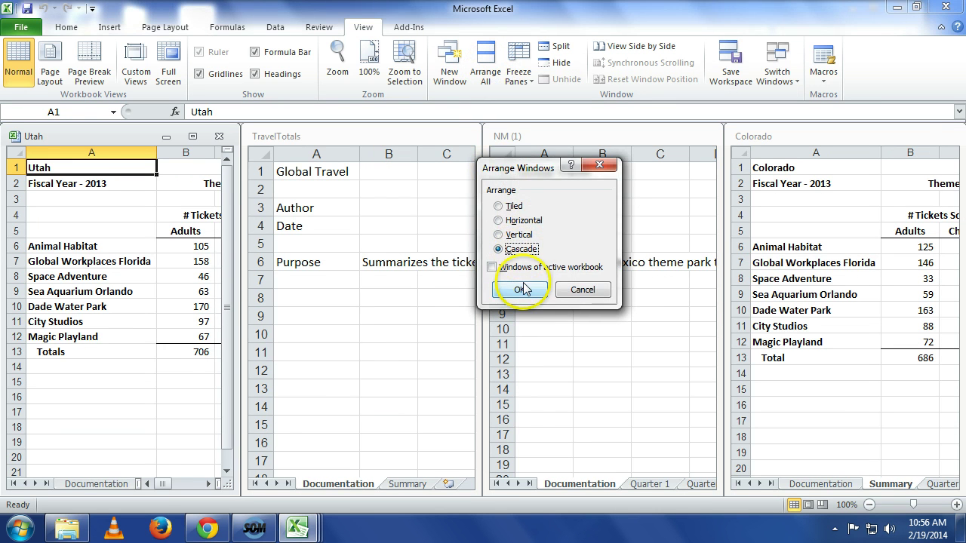
click(519, 292)
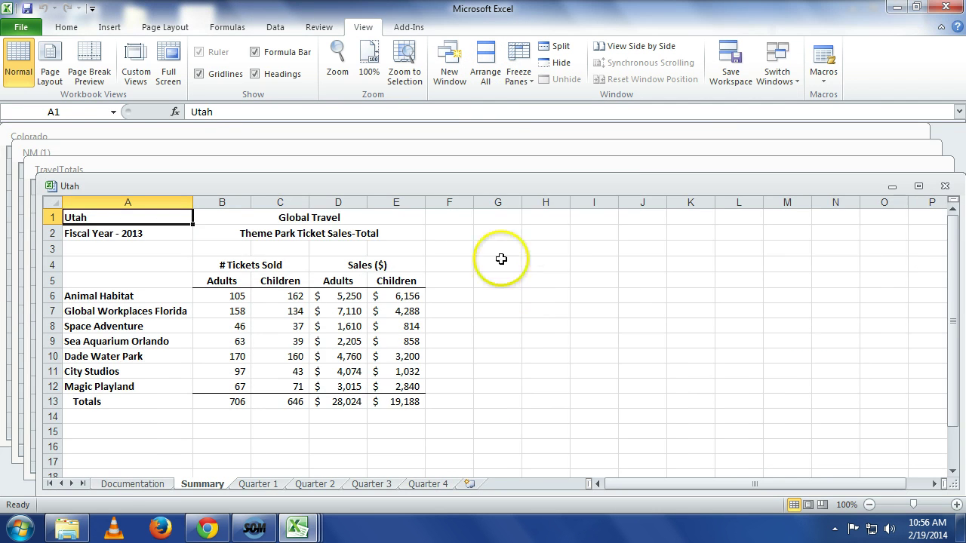
click(380, 170)
click(382, 152)
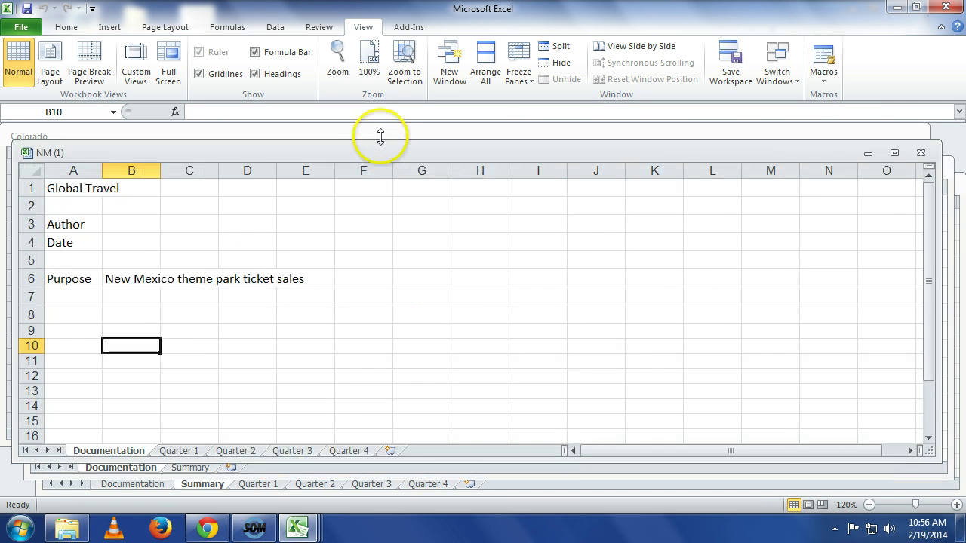
click(380, 136)
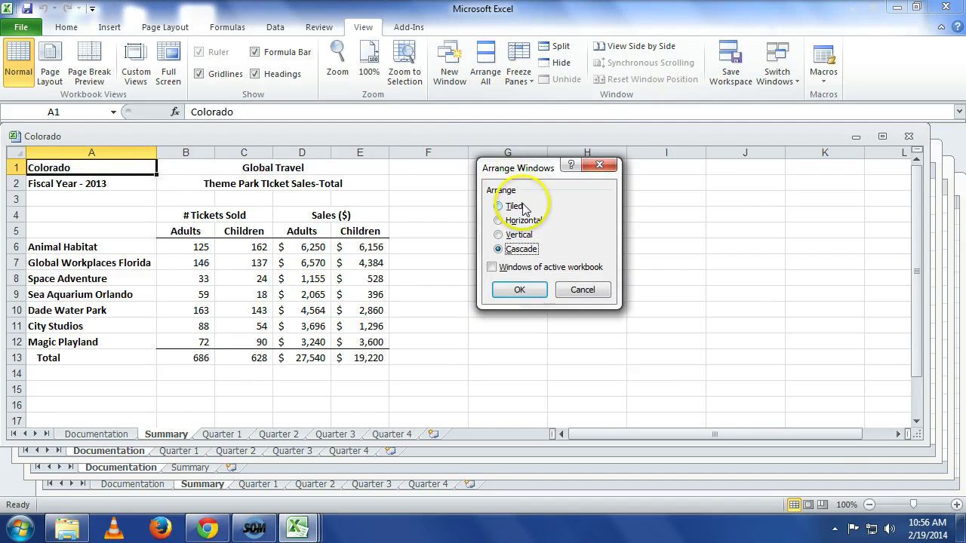
Step: Tile the four windows in a two-by-two grid, then activate TravelTotals and Utah
click(516, 207)
click(518, 291)
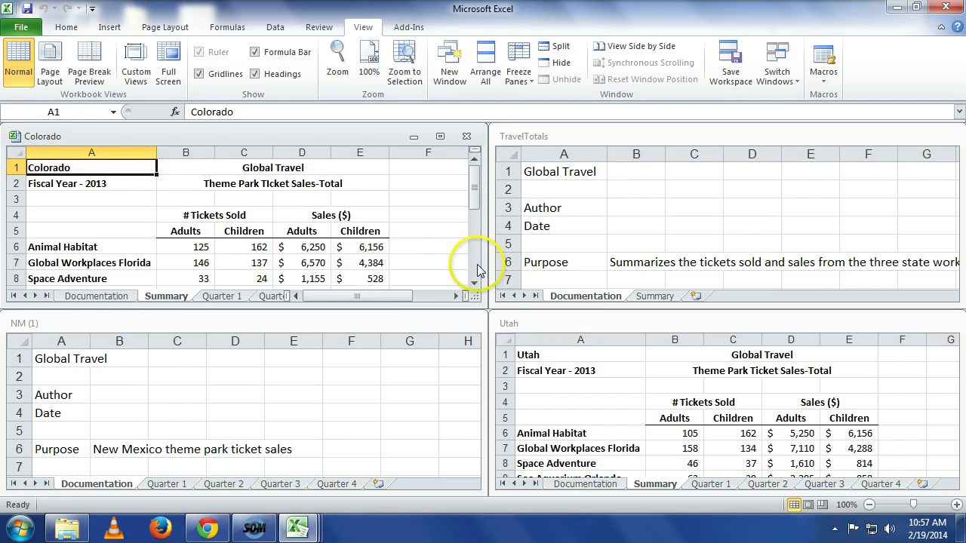
click(533, 140)
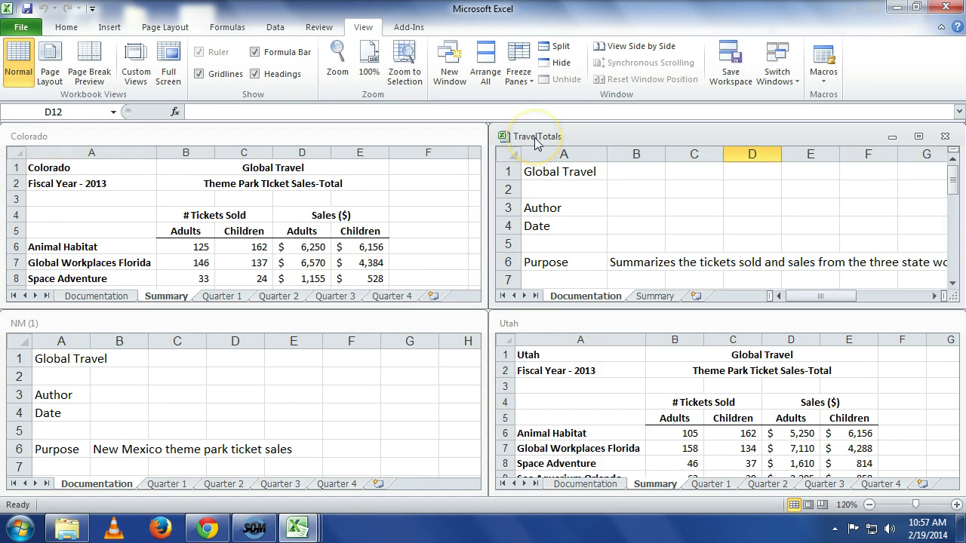
click(508, 323)
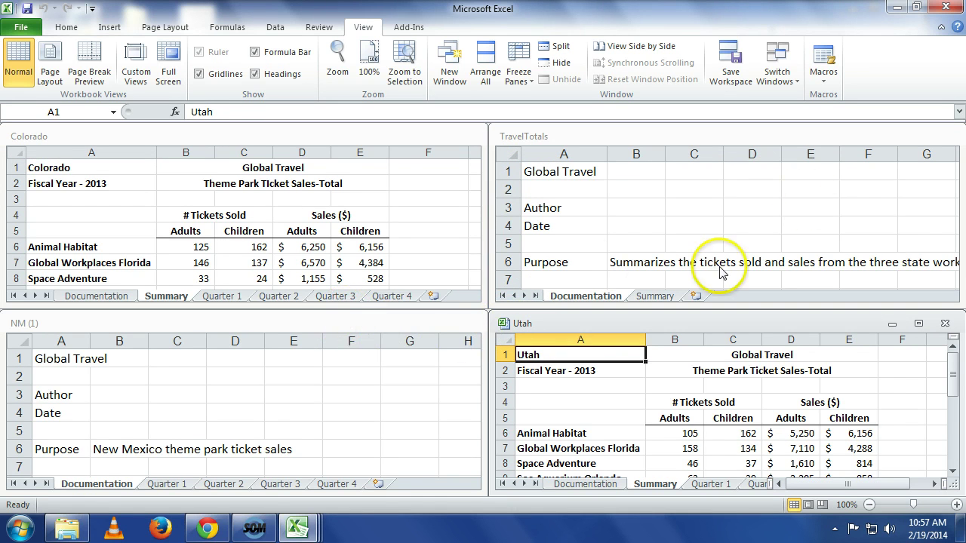
Step: Retile the workbooks, then close the TravelTotals and Utah windows
double_click(906, 134)
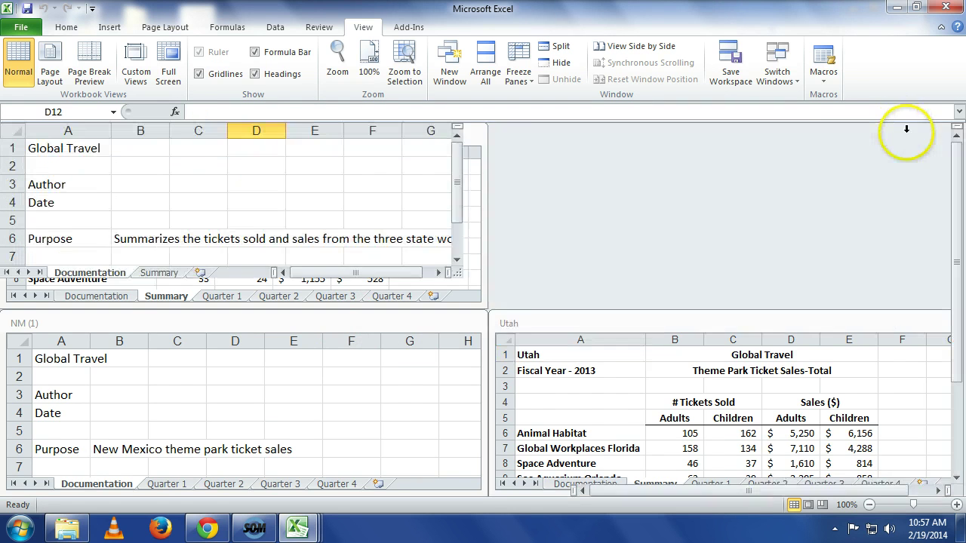
click(485, 60)
click(530, 287)
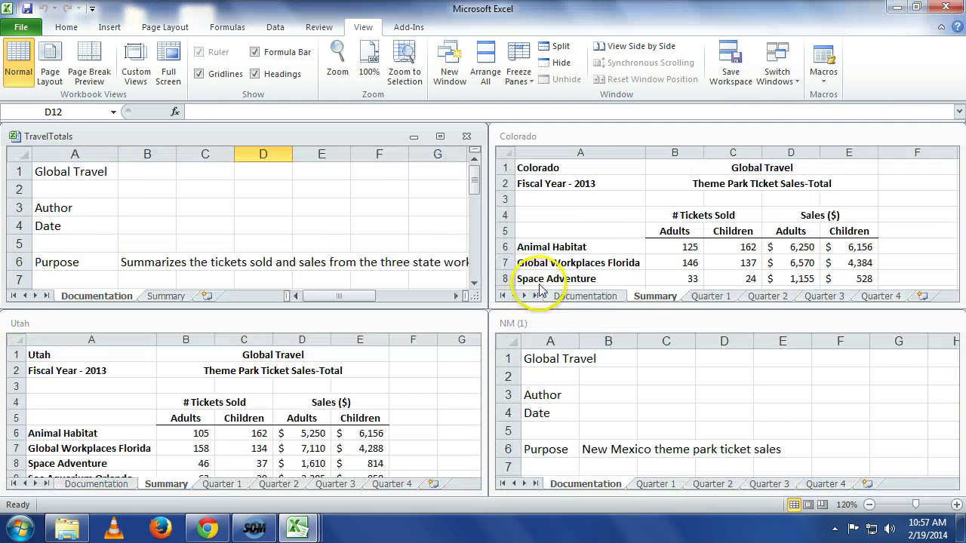
click(944, 133)
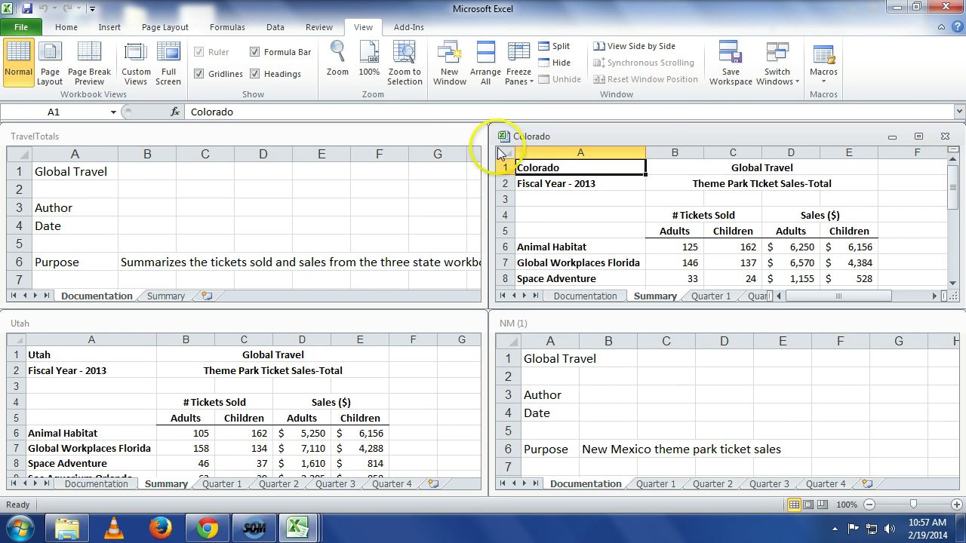
click(474, 139)
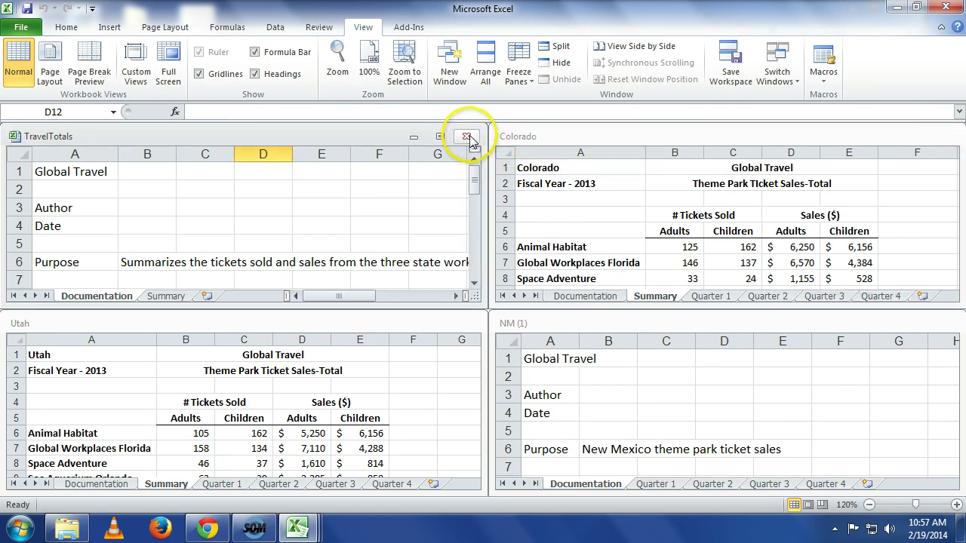
click(473, 136)
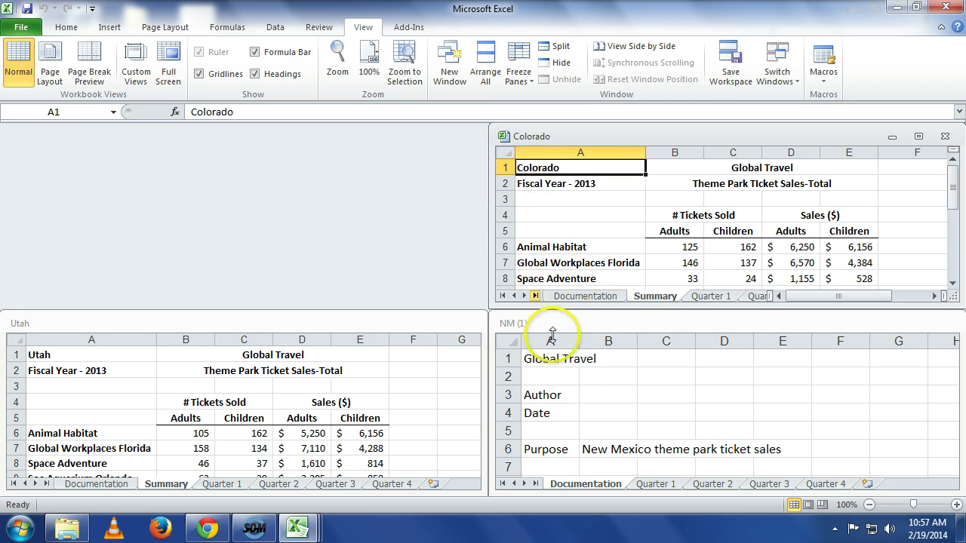
click(475, 330)
click(466, 324)
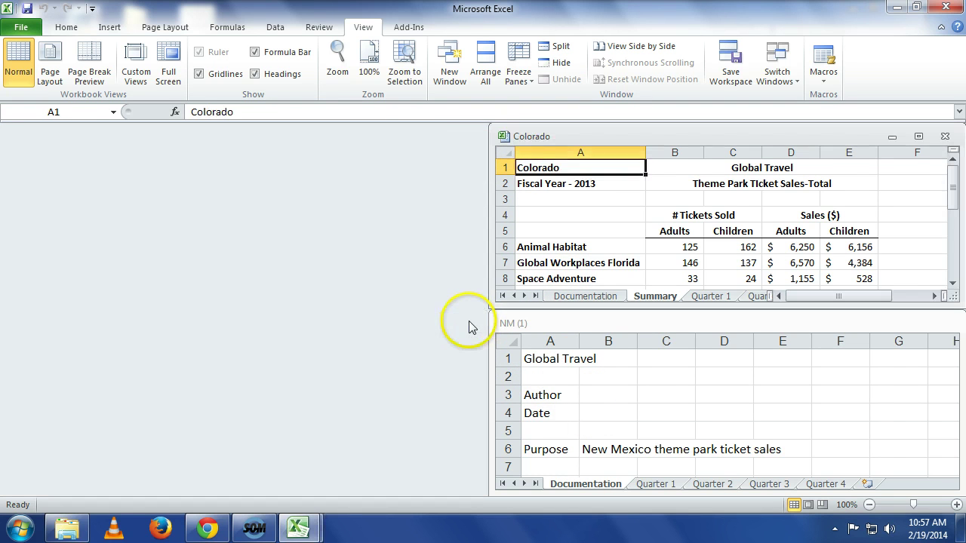
Step: Tile the remaining Colorado and NM (1) windows, then switch them to the Horizontal layout
click(483, 74)
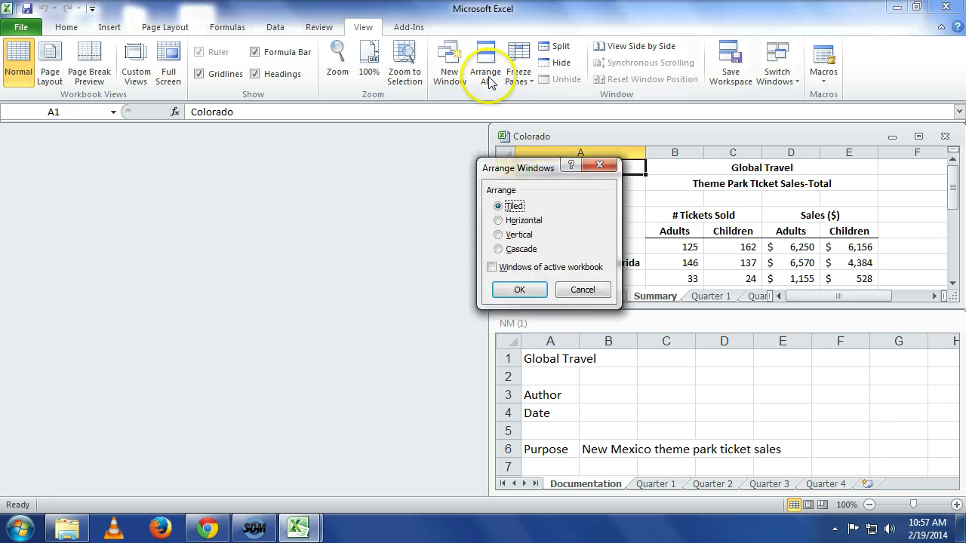
click(542, 293)
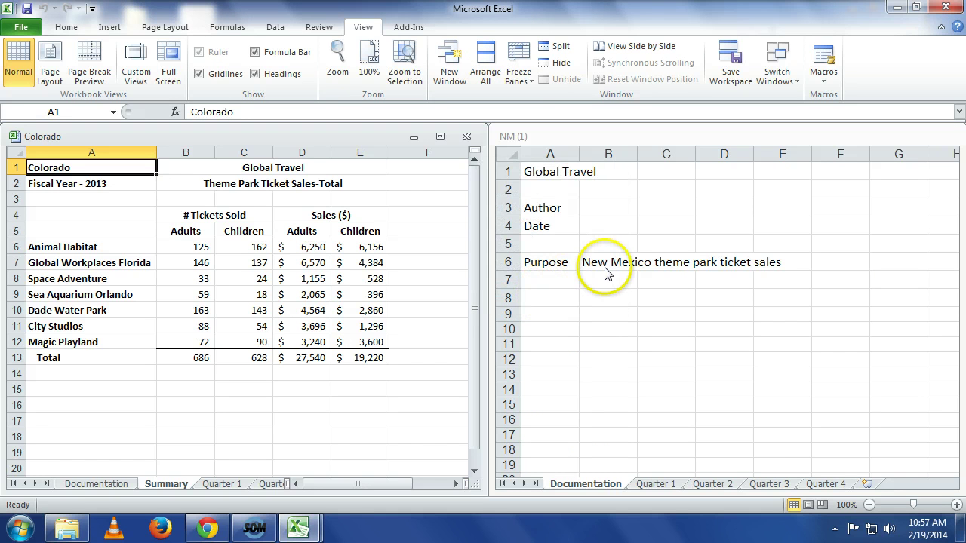
click(483, 71)
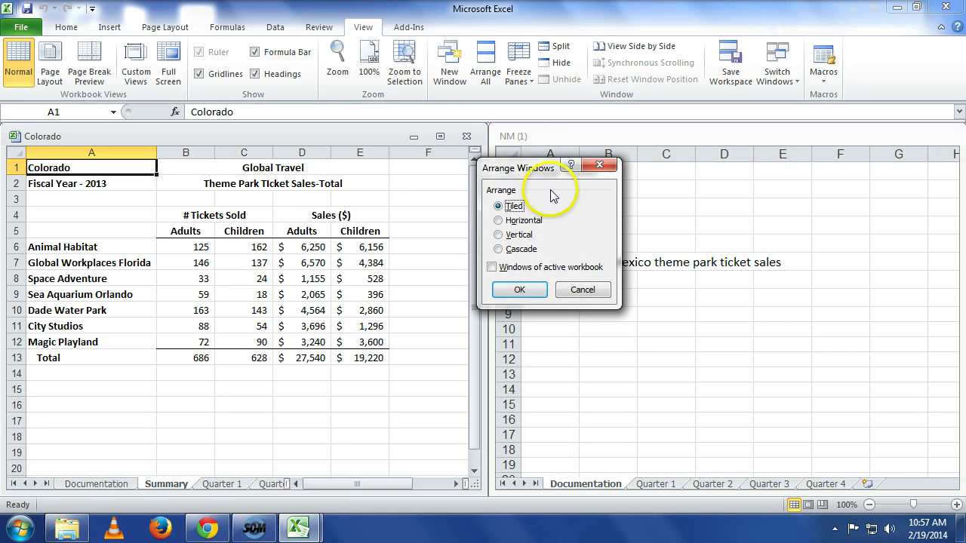
click(532, 221)
click(521, 291)
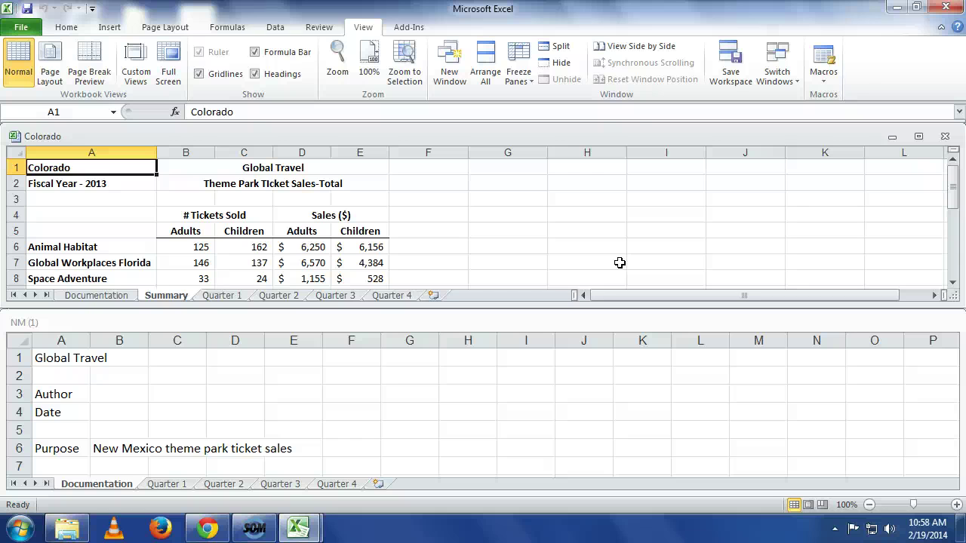
Step: Turn on View Side by Side and scroll to check synchronous scrolling
click(657, 49)
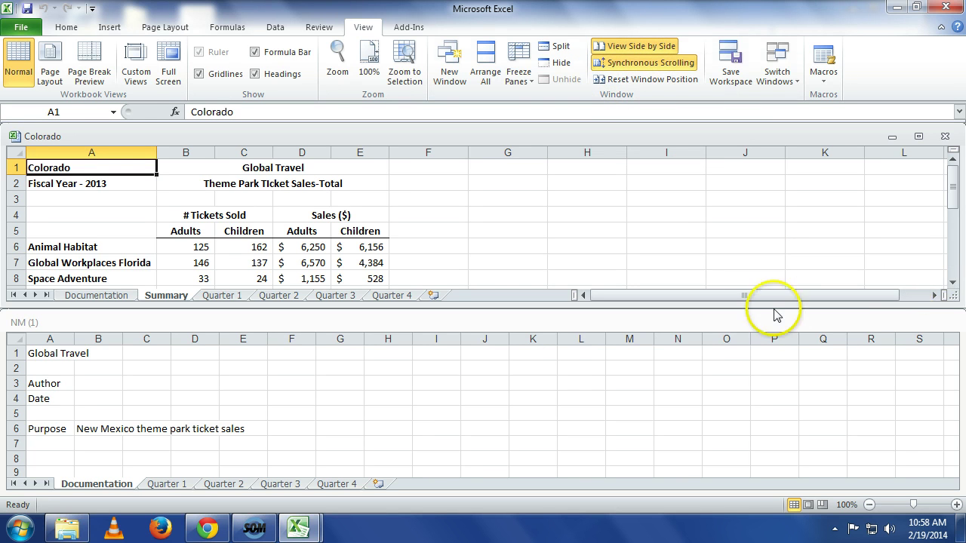
click(952, 283)
click(953, 283)
click(952, 283)
click(952, 283)
click(952, 283)
click(952, 283)
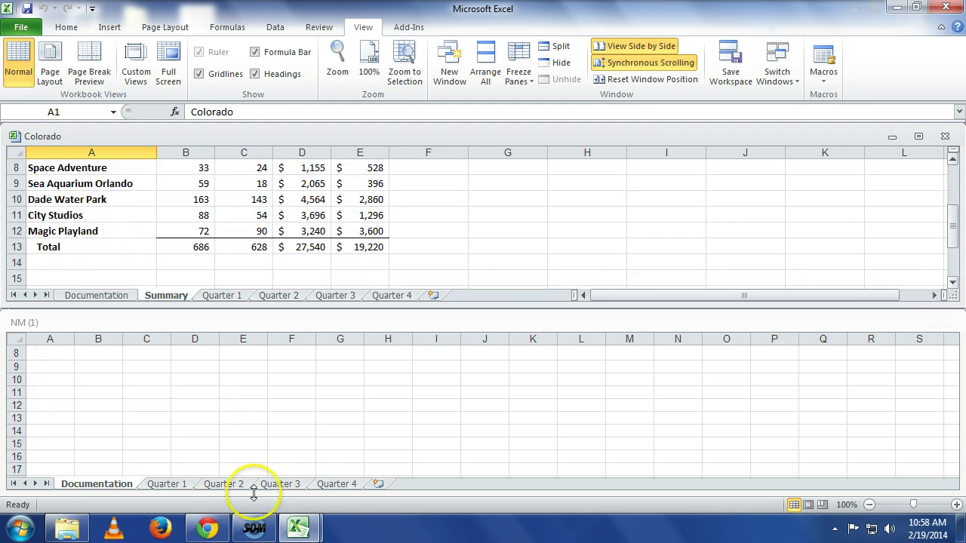
Step: Show NM (1)'s Quarter 1 sheet and scroll through it alongside Colorado
click(175, 490)
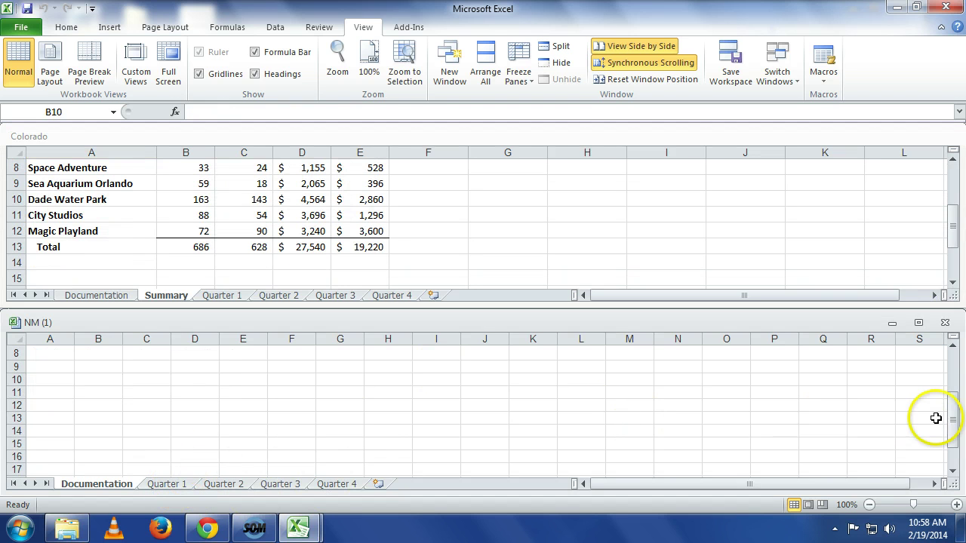
drag(956, 401, 950, 332)
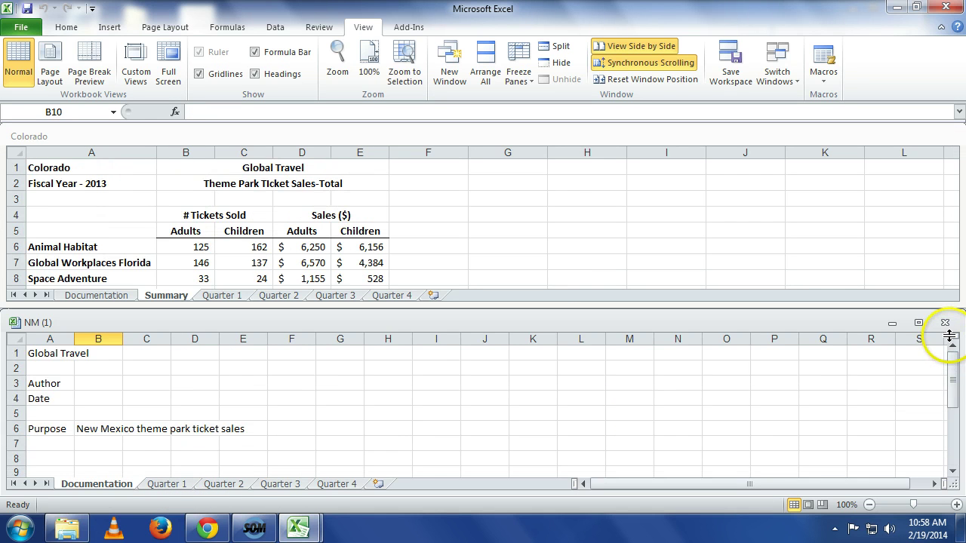
click(166, 484)
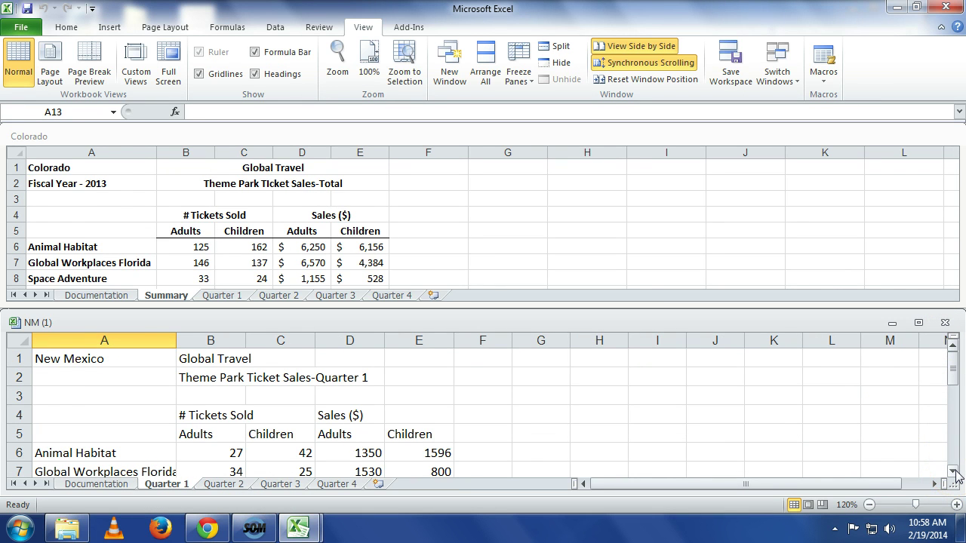
click(953, 472)
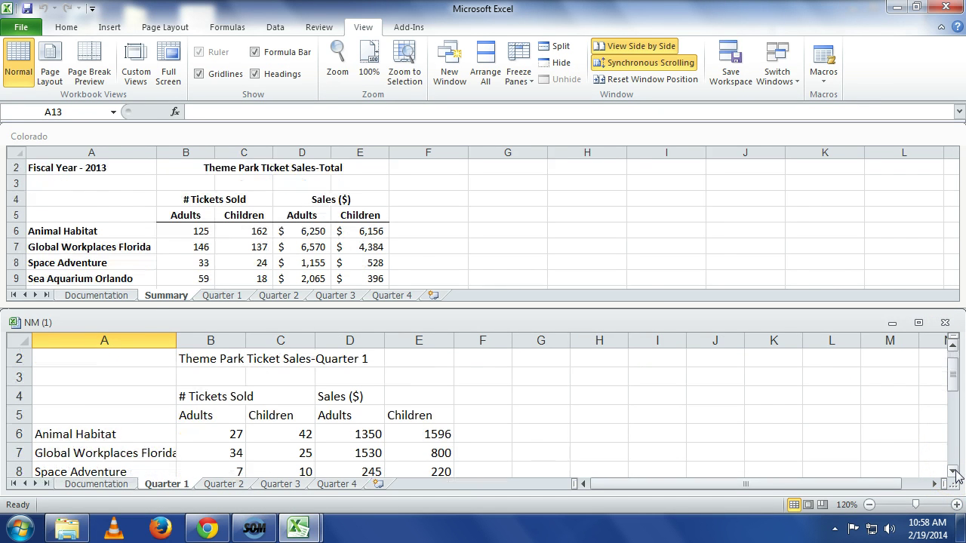
click(954, 472)
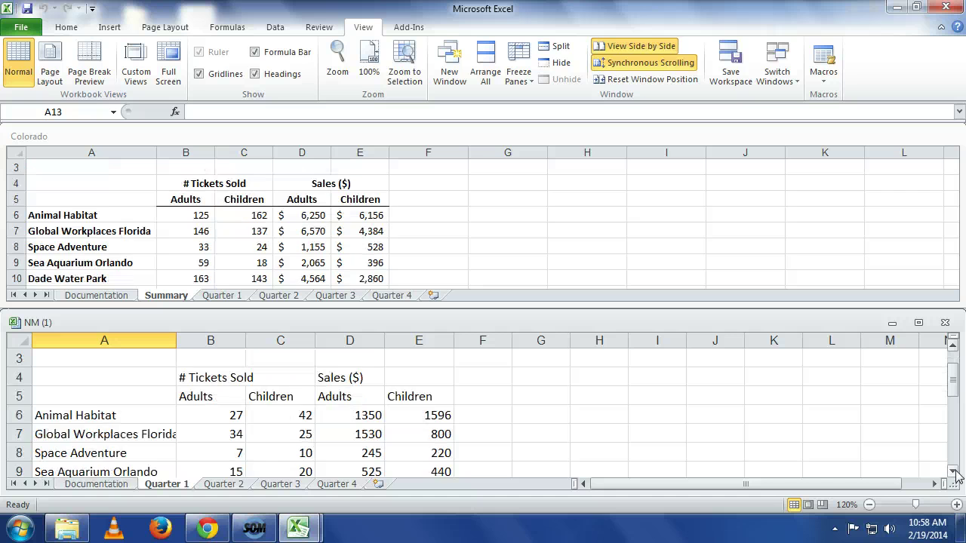
click(953, 472)
click(953, 472)
click(953, 471)
click(953, 472)
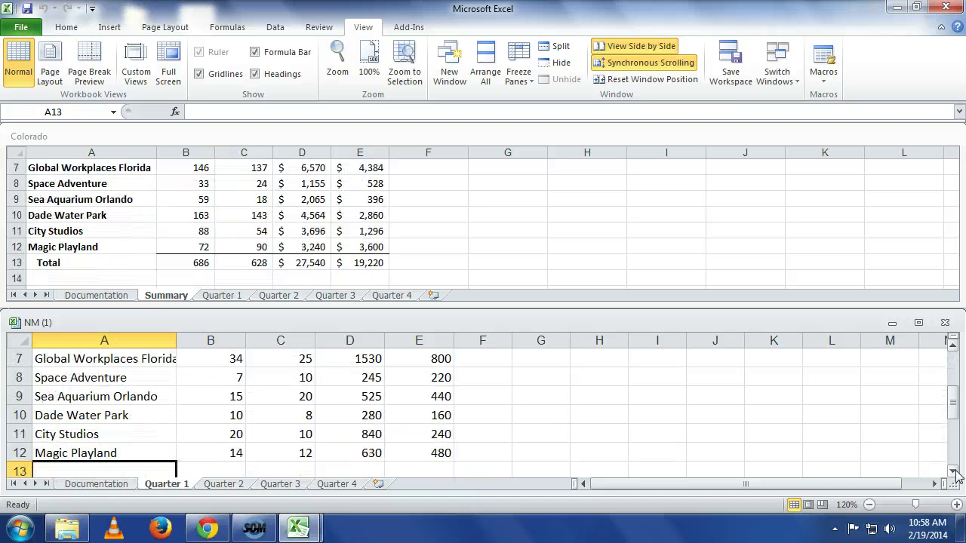
click(953, 472)
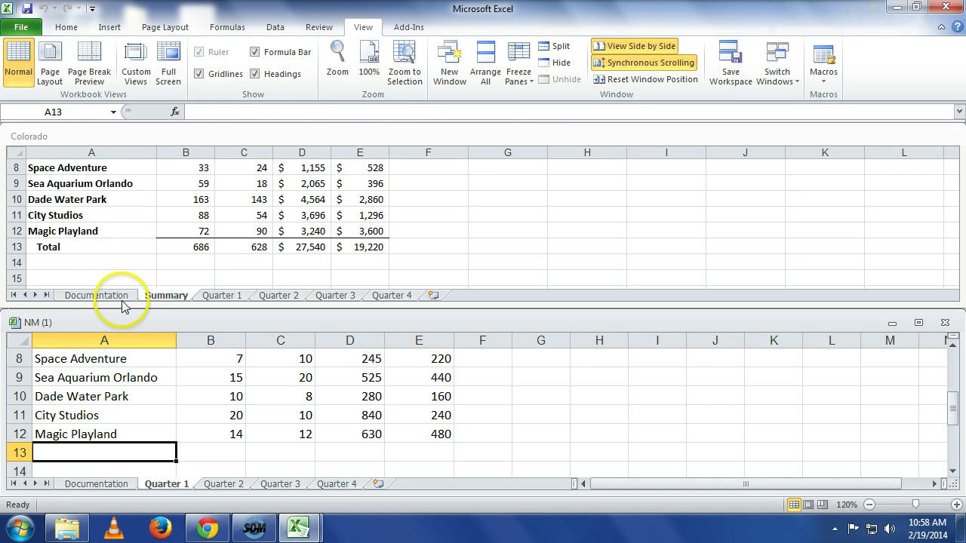
Step: Reopen Utah, then TravelTotals, from the File > Recent list
click(26, 29)
click(58, 171)
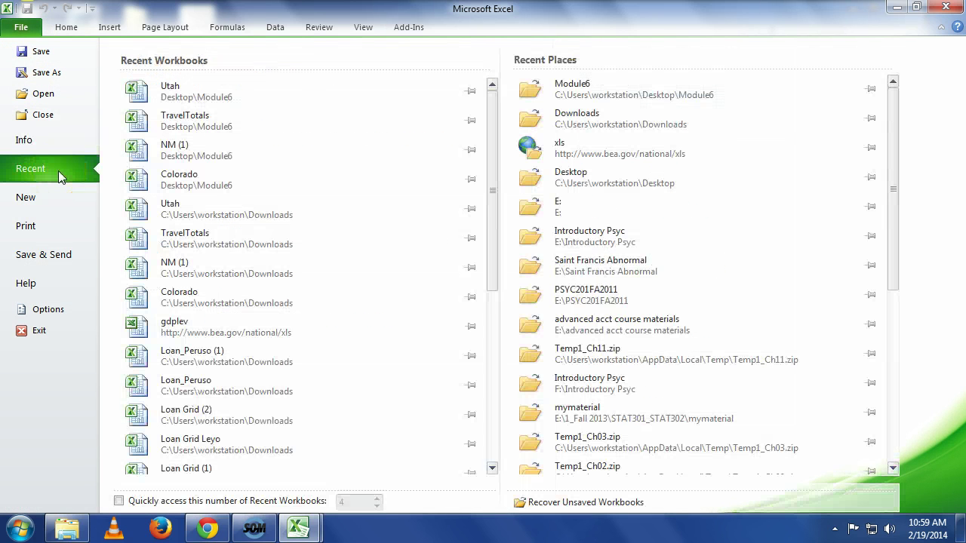
click(212, 91)
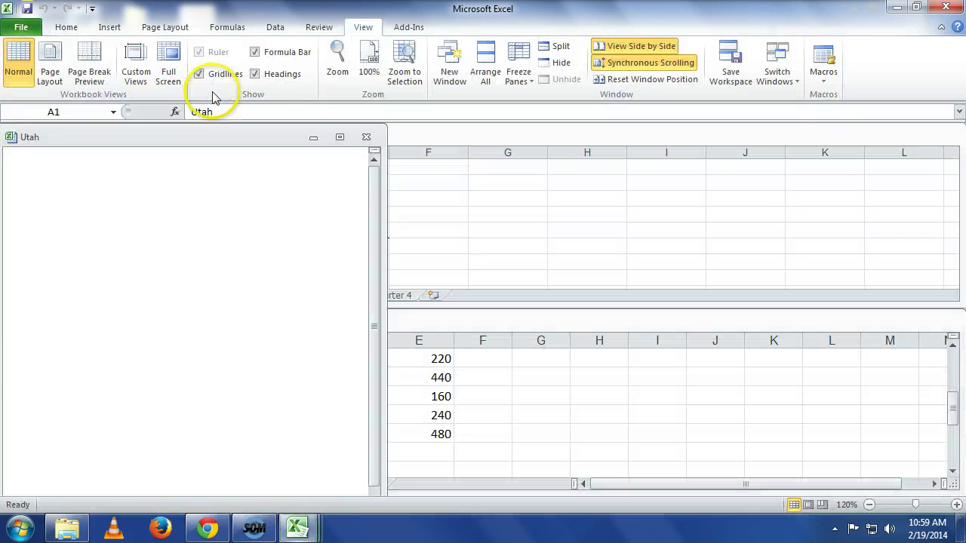
click(22, 29)
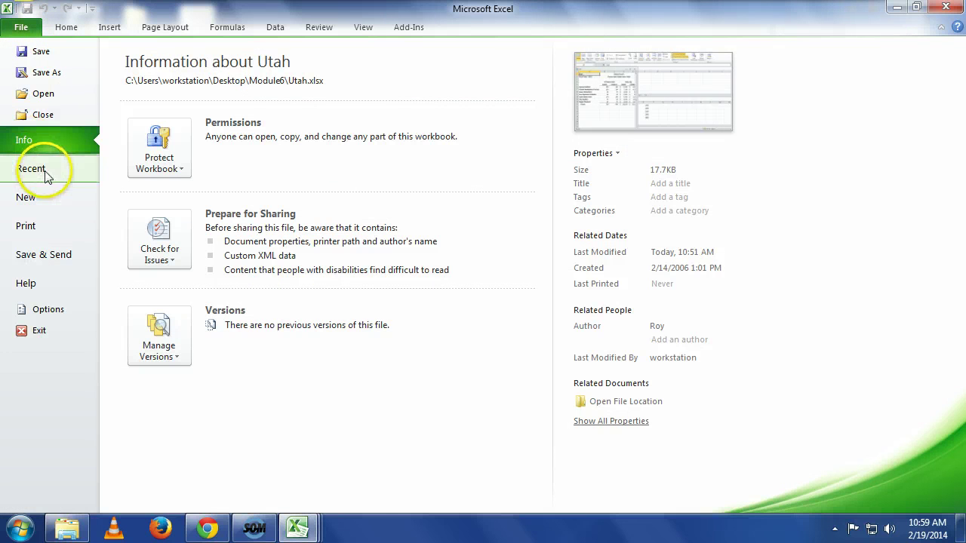
click(44, 171)
click(212, 121)
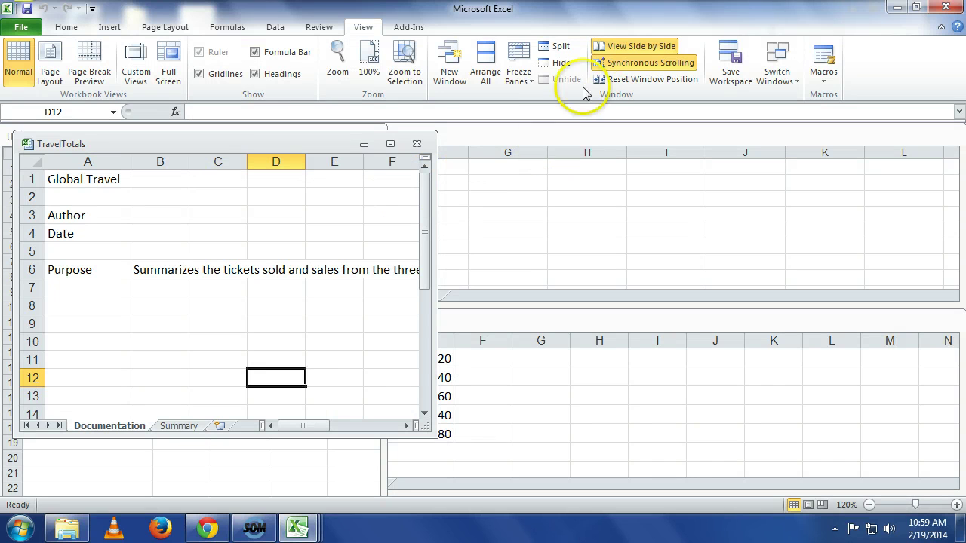
Step: Tile all windows, turn off View Side by Side, then retile TravelTotals, Utah, Colorado and NM (1)
click(487, 76)
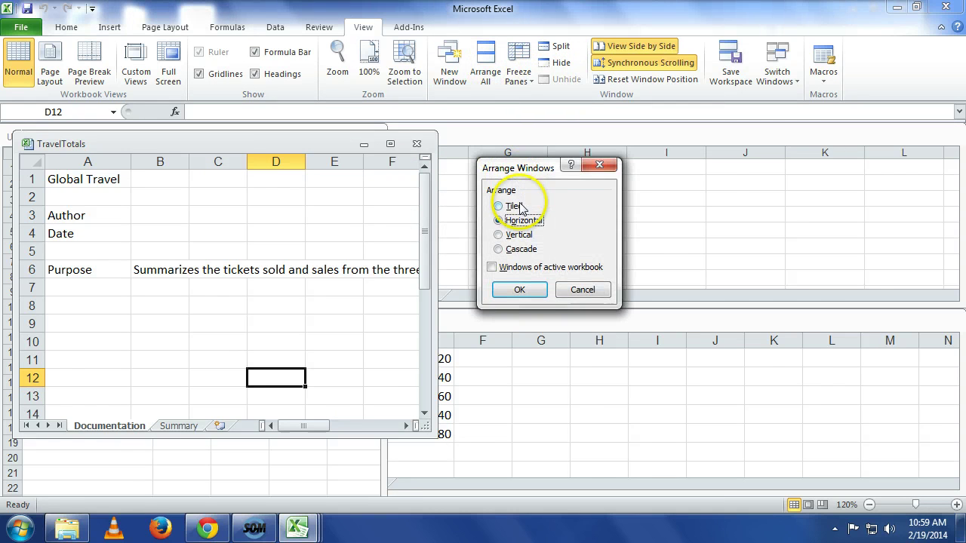
click(514, 290)
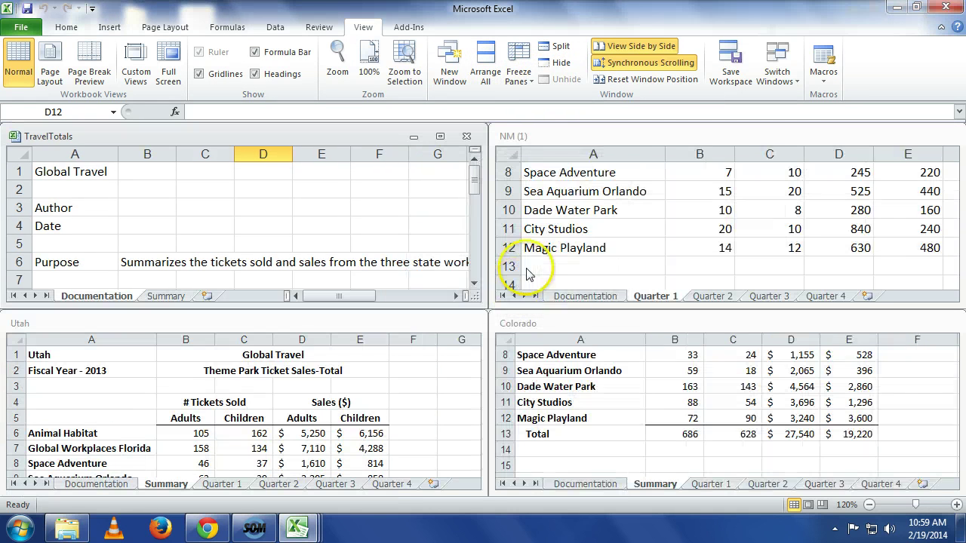
click(636, 47)
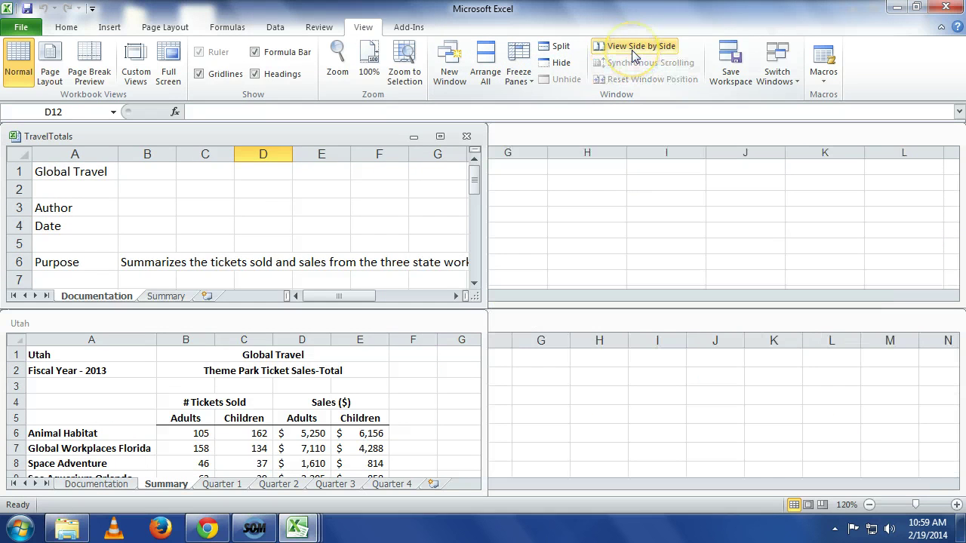
click(485, 61)
click(519, 290)
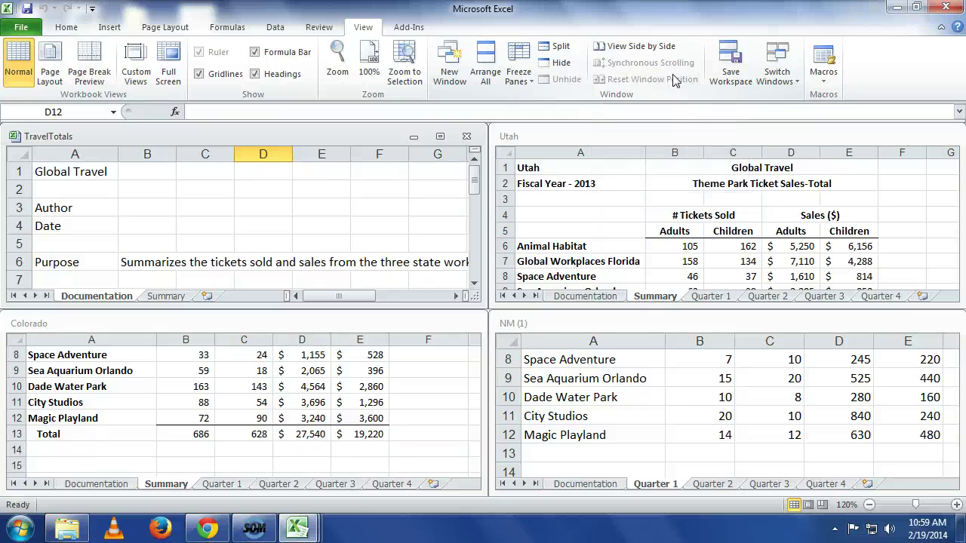
Step: Show TravelTotals' Summary sheet and select cell B6 for Animal Habitat adult tickets
click(166, 297)
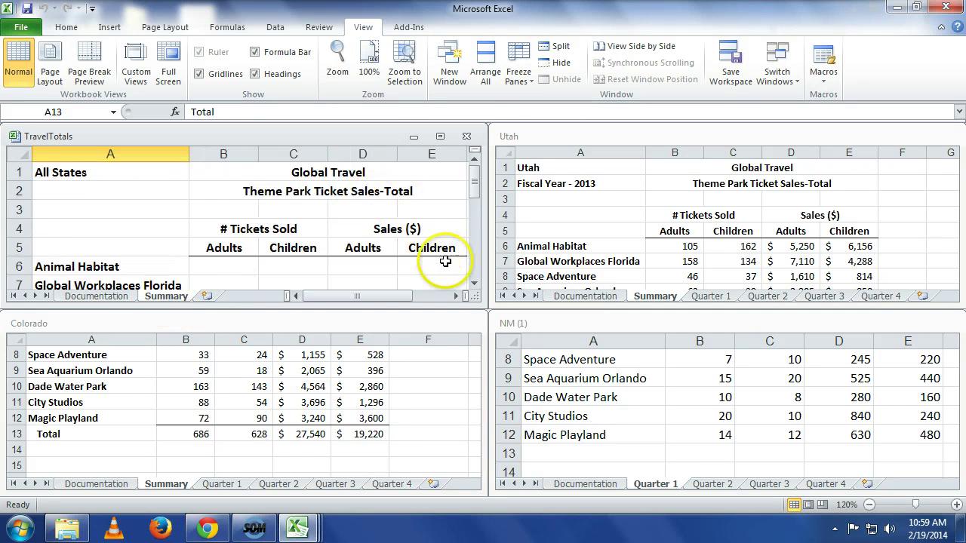
click(474, 283)
click(474, 283)
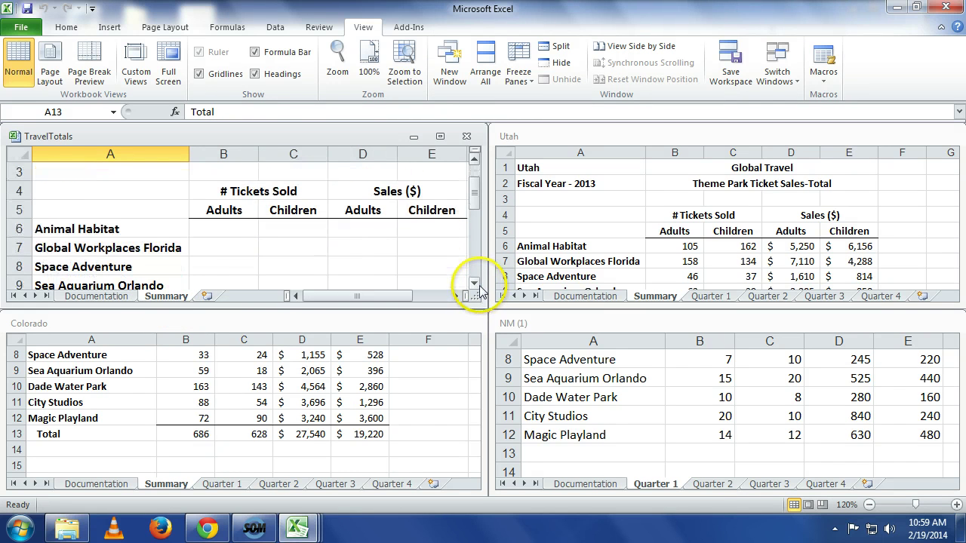
click(229, 230)
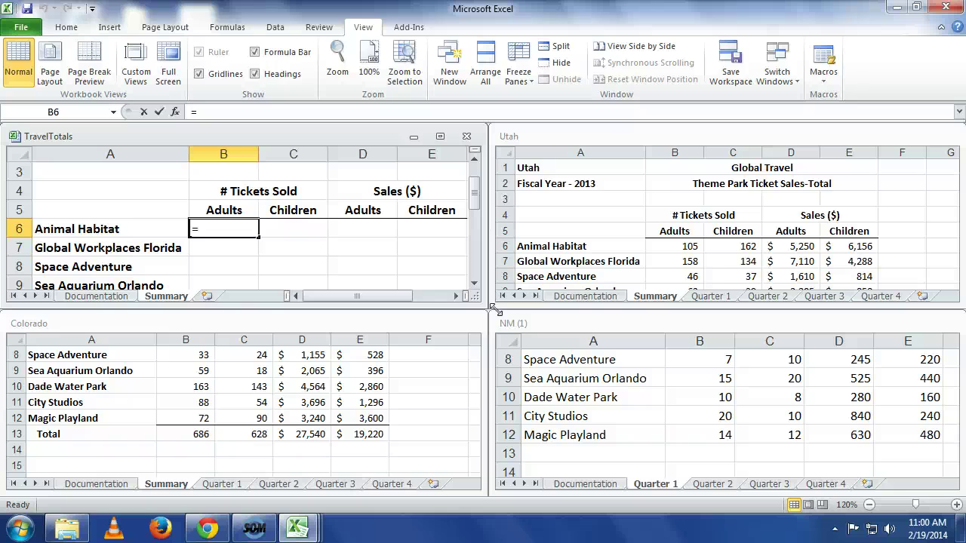
Step: Start TravelTotals B6 with =[Utah.xlsx]Summary!$B$6 followed by a plus sign
text(=)
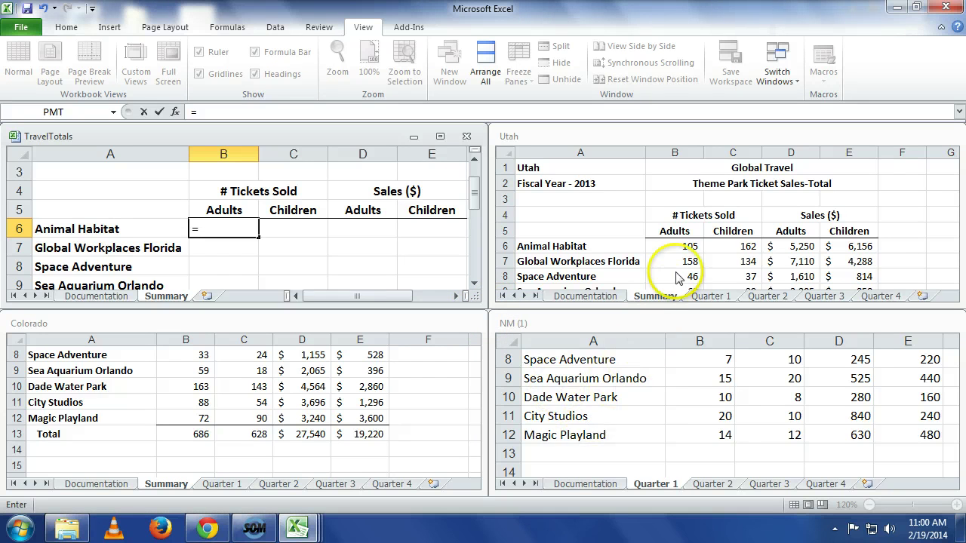
click(690, 250)
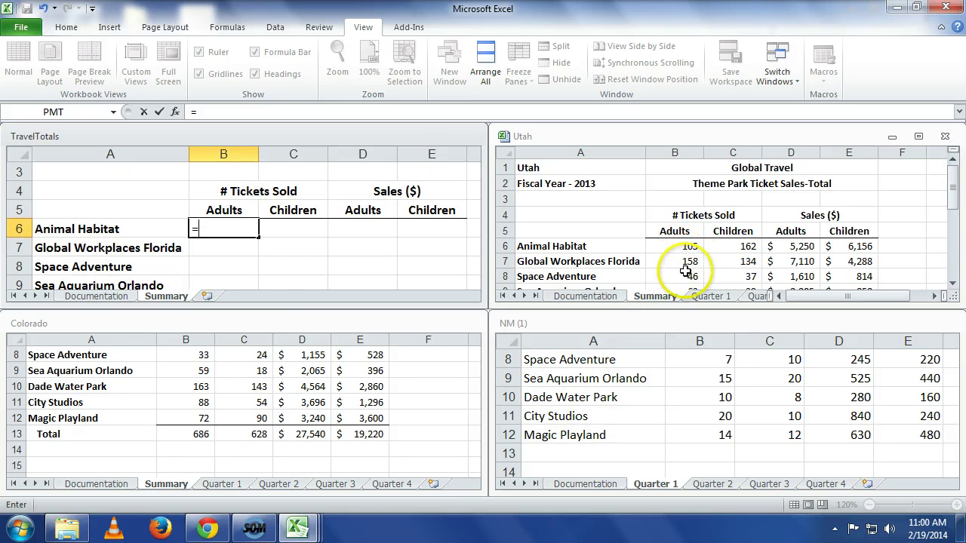
click(683, 246)
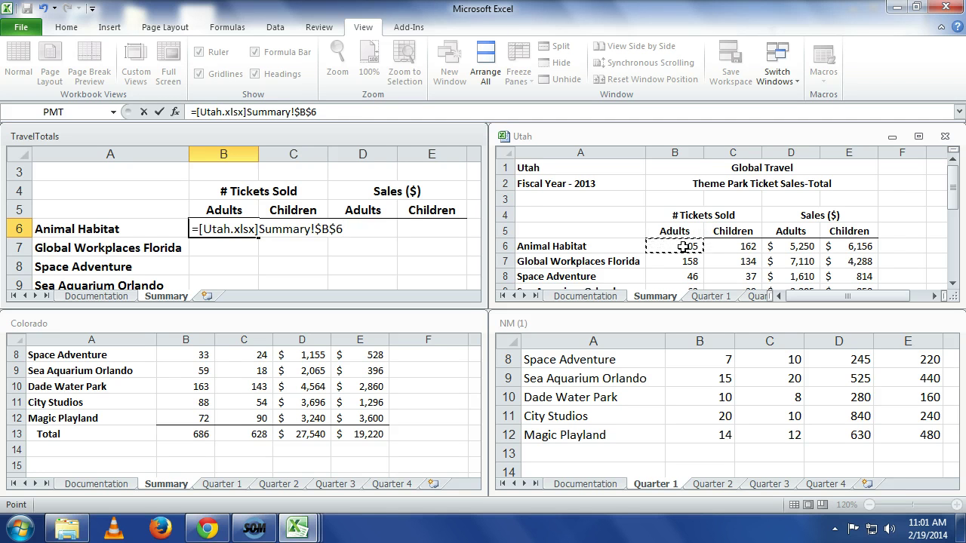
text(+)
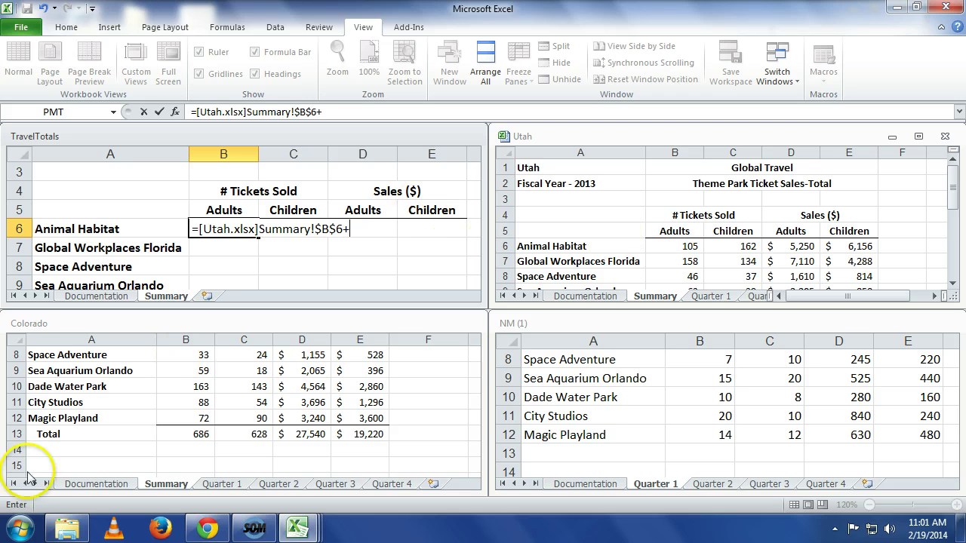
Step: Add Colorado's Summary B6 as the second term, followed by another plus sign
click(67, 326)
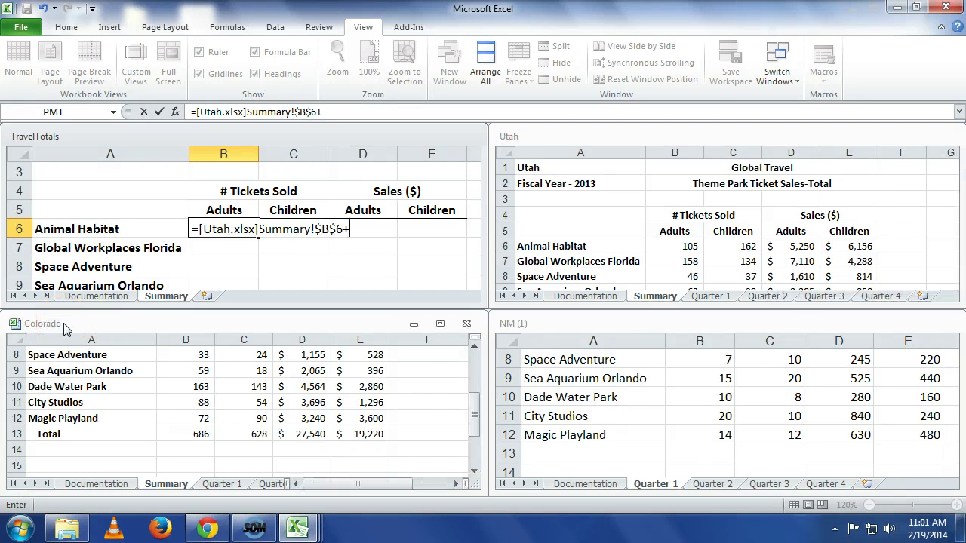
click(474, 348)
click(474, 347)
click(474, 348)
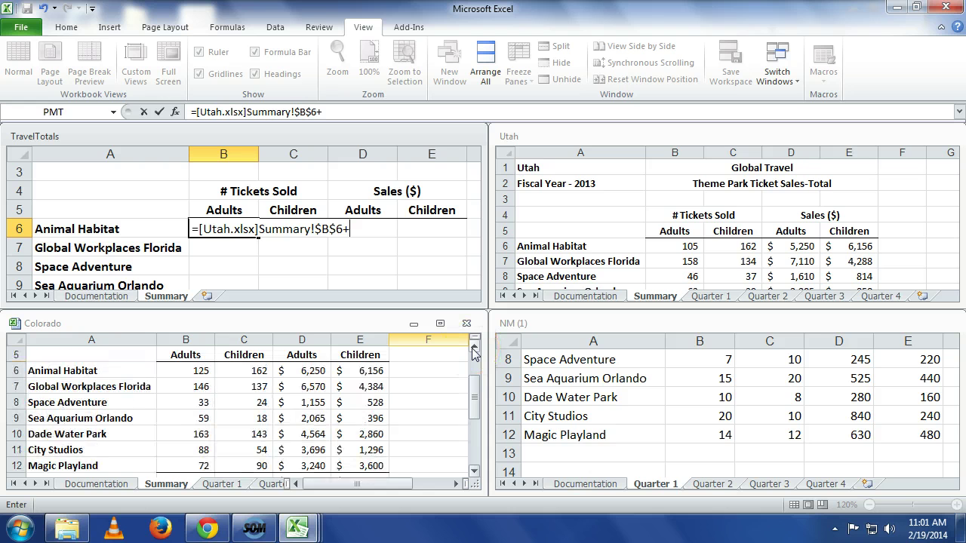
click(185, 371)
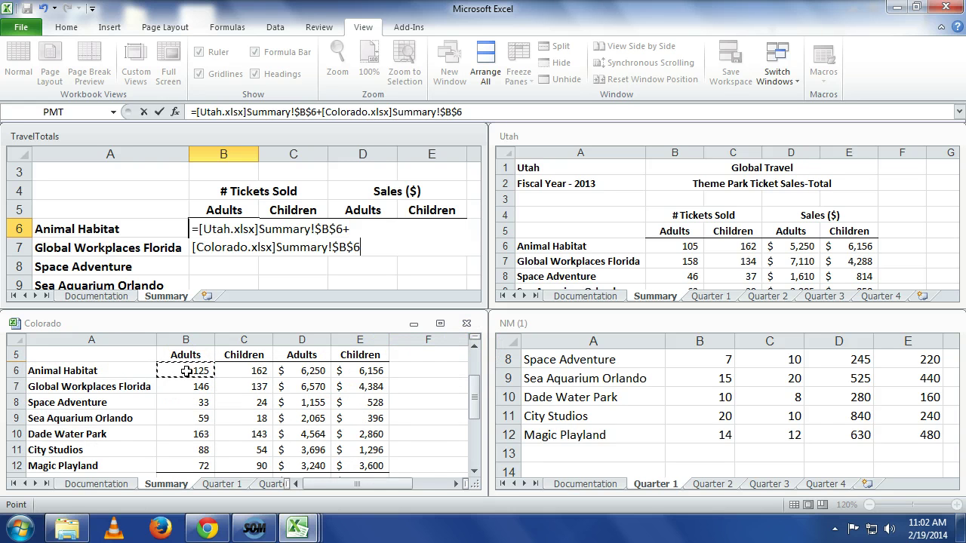
click(201, 371)
text(+)
Step: Add New Mexico's Quarter 1 sheet B6 as the formula's third term
click(647, 484)
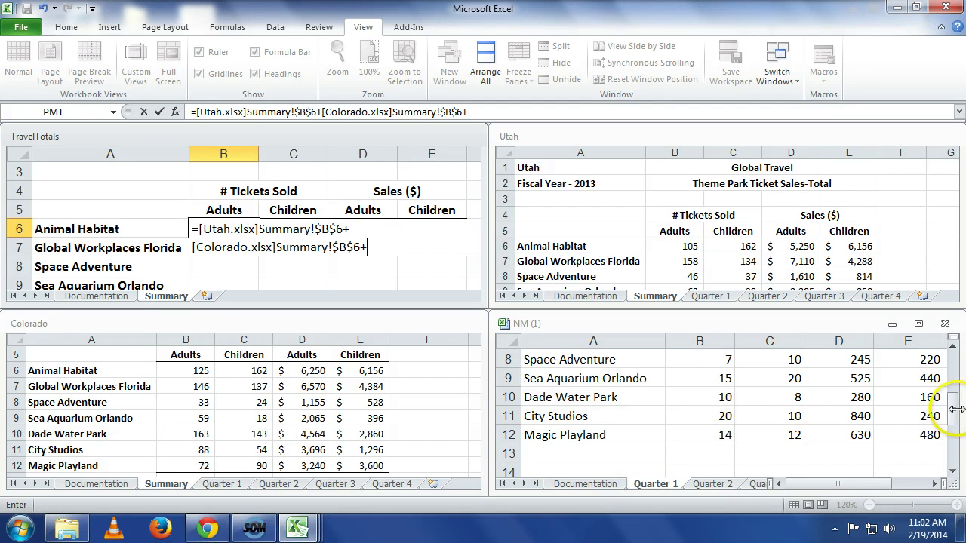
drag(954, 402, 949, 367)
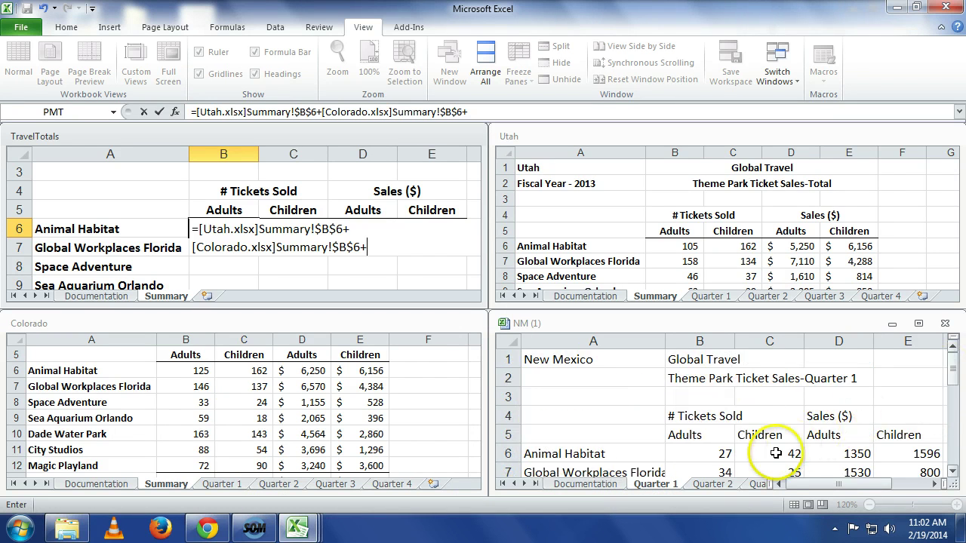
click(708, 453)
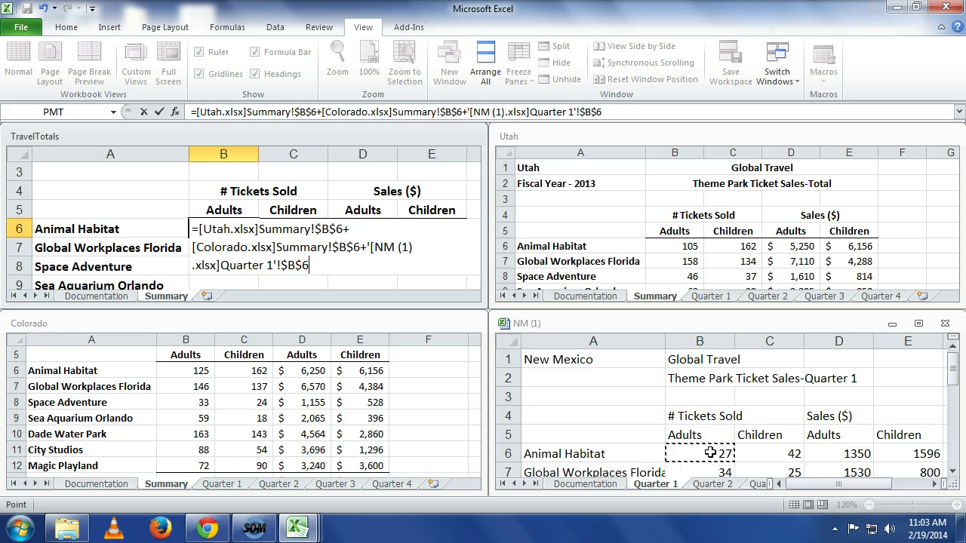
Step: Commit the three-state formula showing 257, then reopen B6 for editing
key(Return)
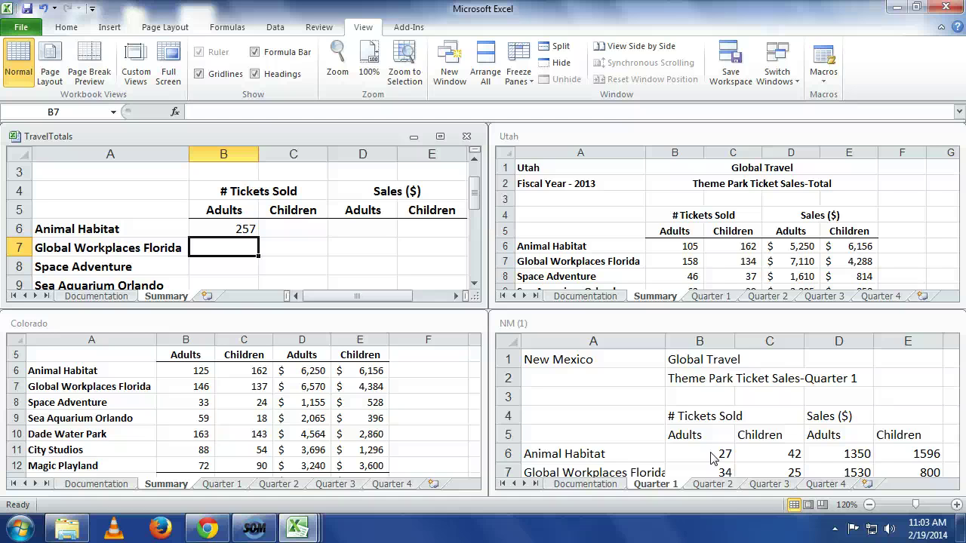
key(Up)
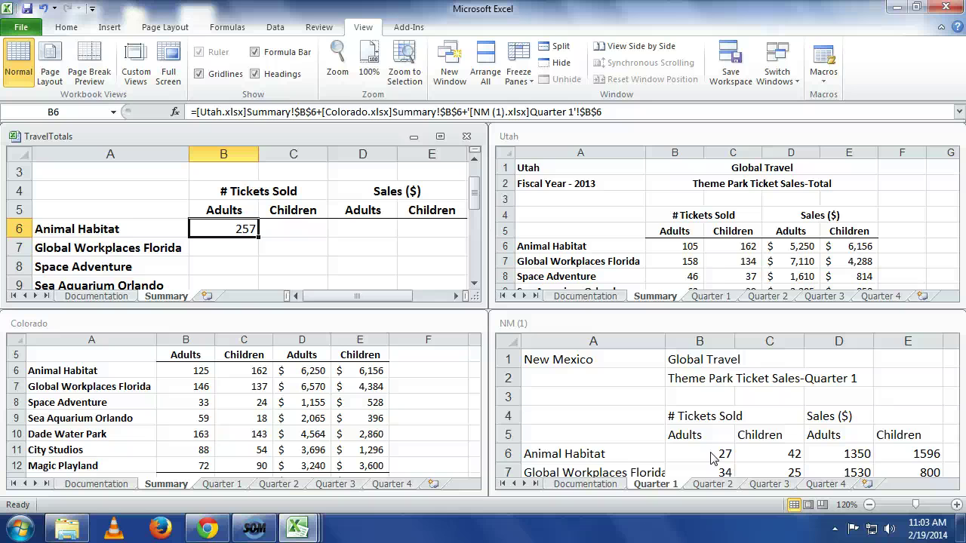
key(F2)
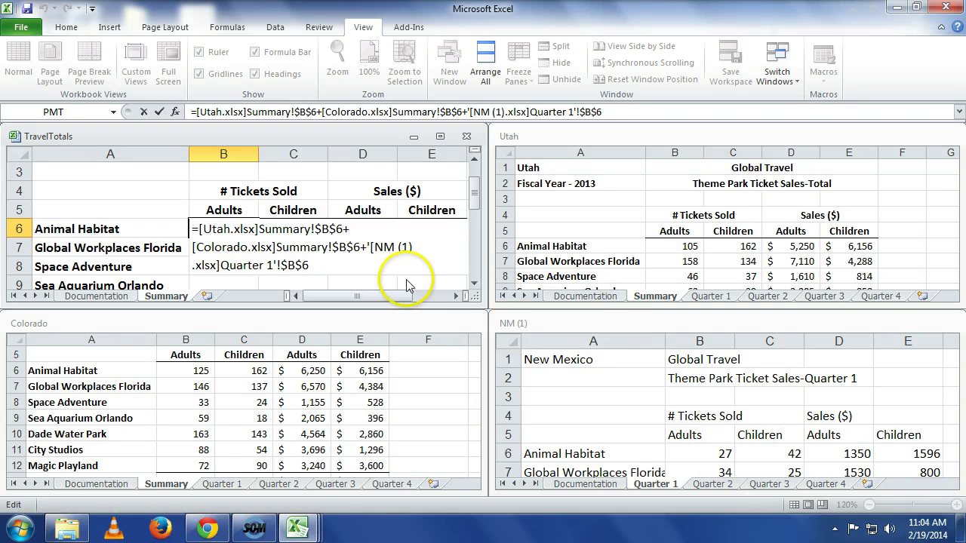
Step: Convert the Utah, Colorado and New Mexico $B$6 references to relative B6 and commit
drag(343, 228, 315, 228)
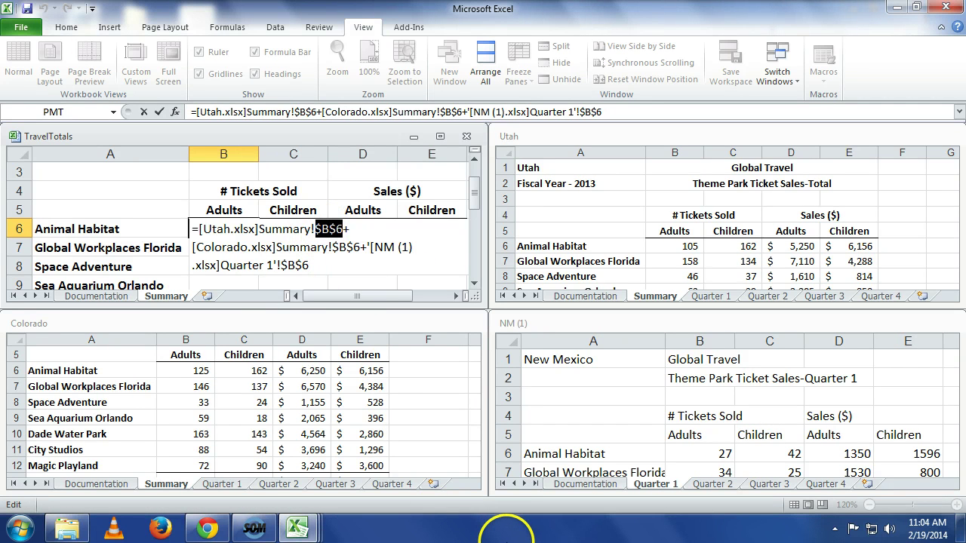
key(F4)
key(F4)
key(F4)
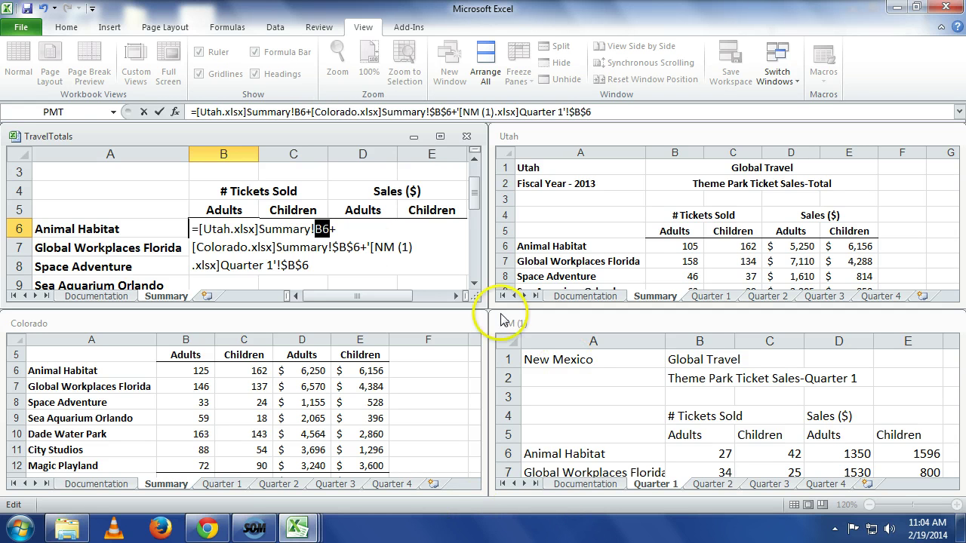
drag(362, 247, 332, 245)
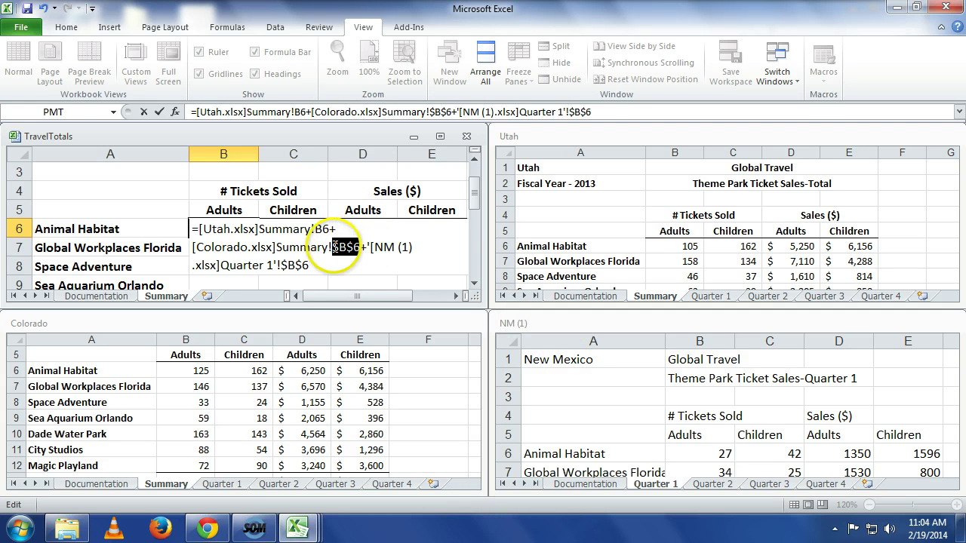
key(F4)
key(F4)
key(F4)
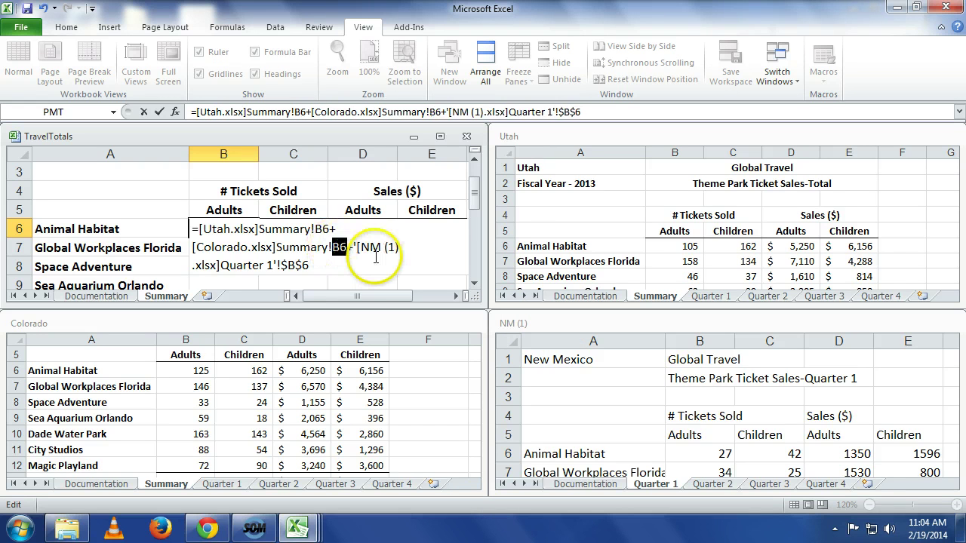
drag(310, 266, 278, 265)
key(F4)
key(F4)
key(F4)
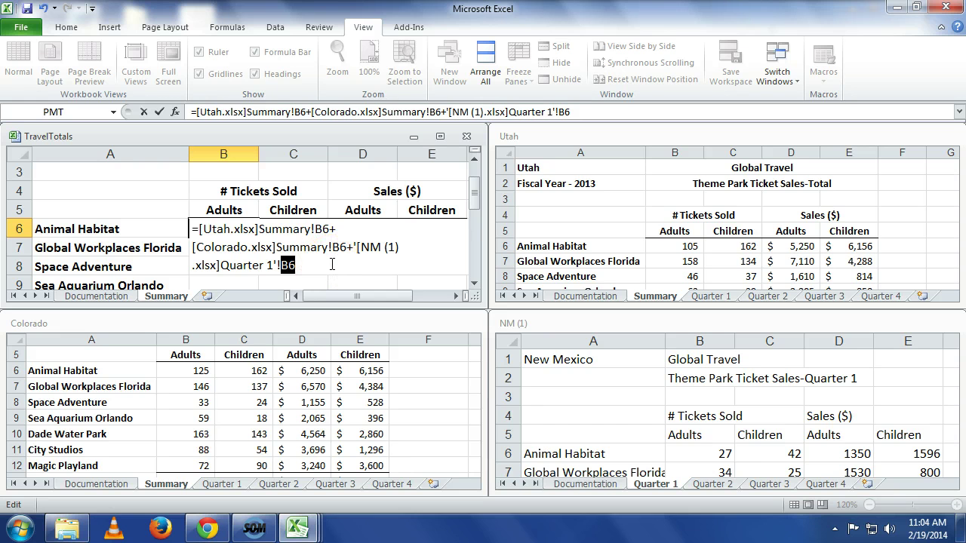
key(Return)
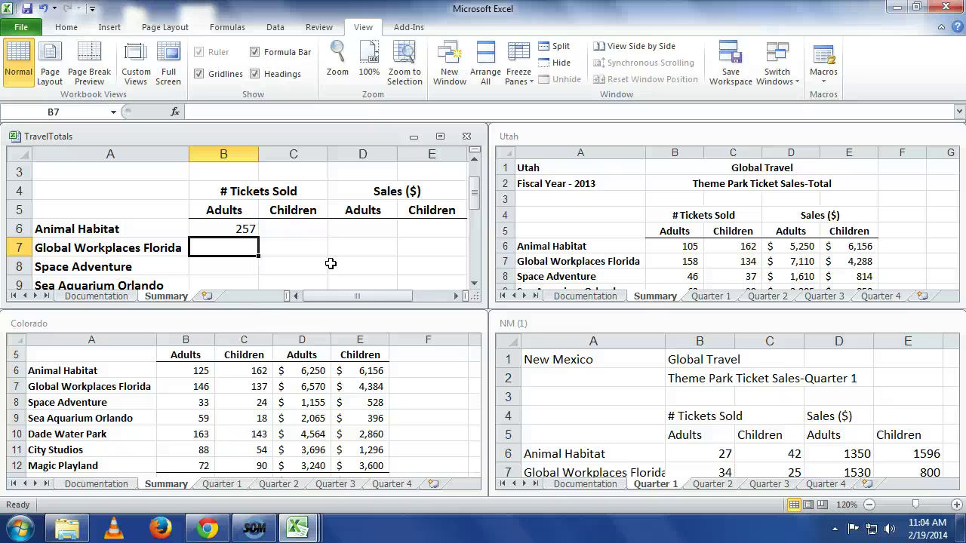
Step: Select the B6 total, undoing an accidental move of it into C6
click(276, 28)
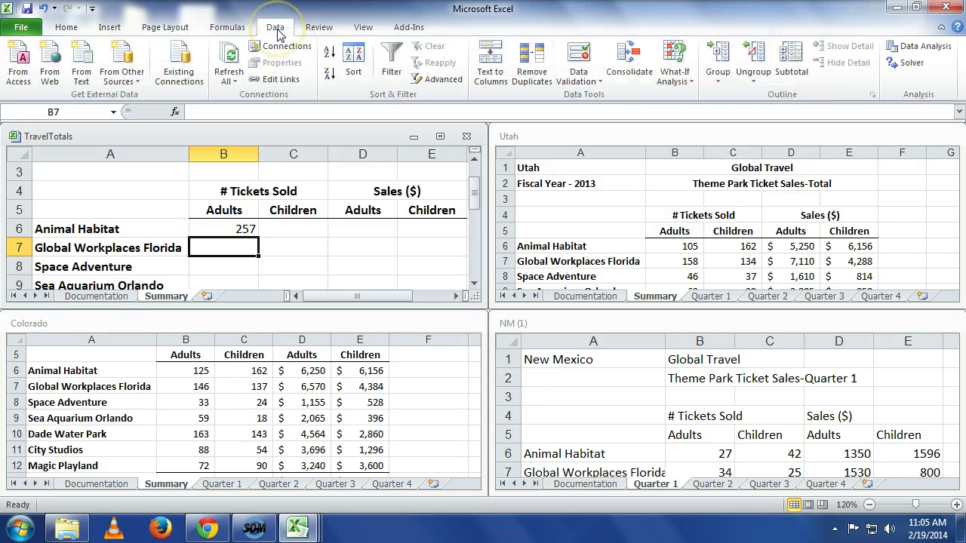
click(361, 28)
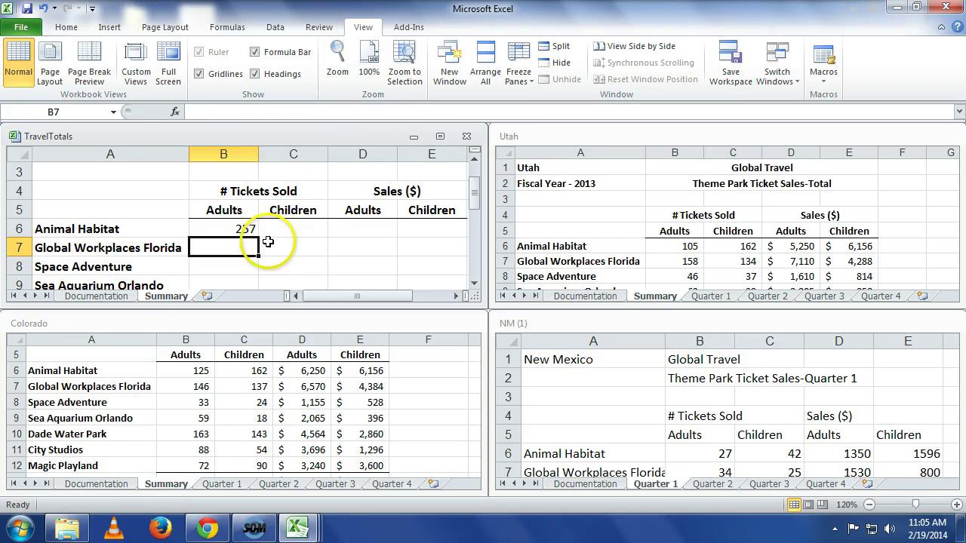
click(247, 230)
drag(259, 231, 285, 237)
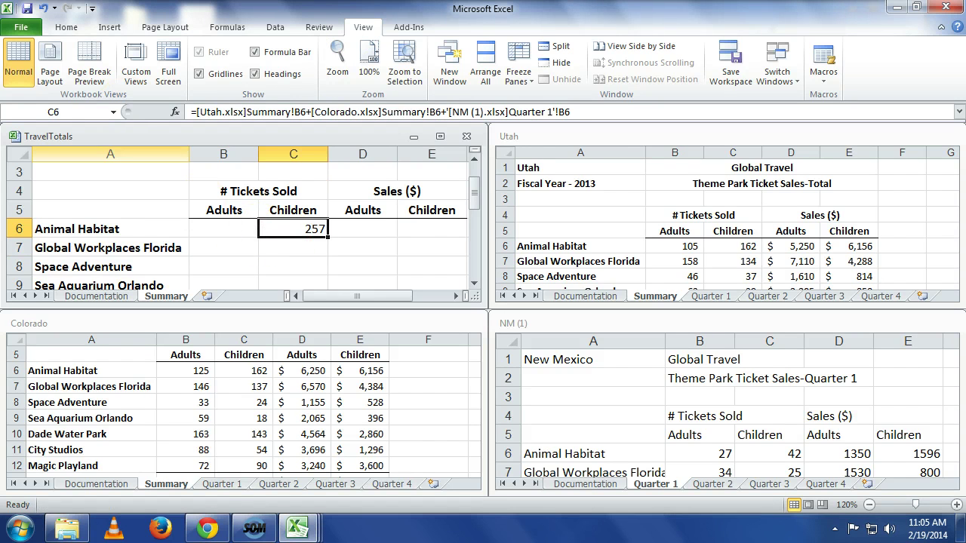
click(43, 9)
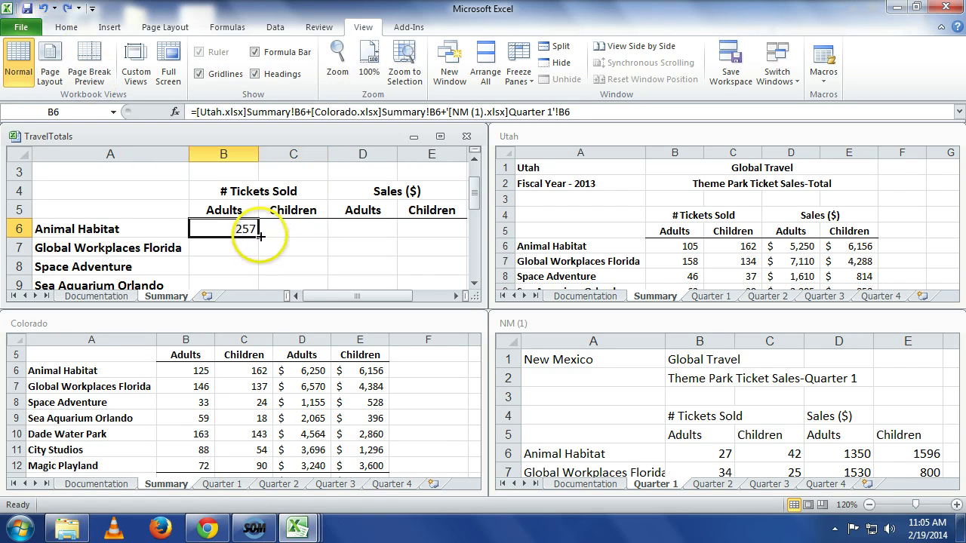
Step: Fill the total formula down through row 12 and across through column E
drag(259, 238, 328, 251)
scroll(332, 250, down, 1)
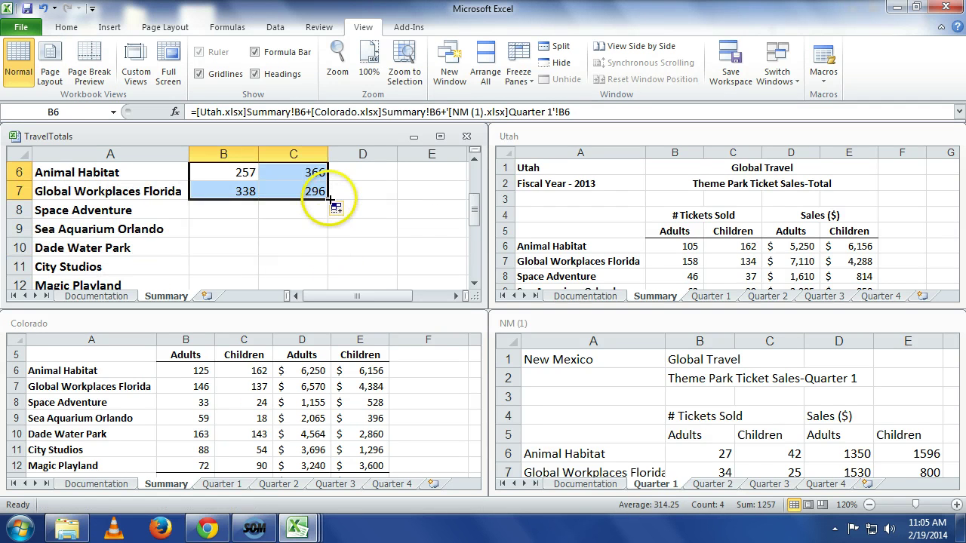
drag(328, 200, 378, 239)
scroll(351, 190, up, 3)
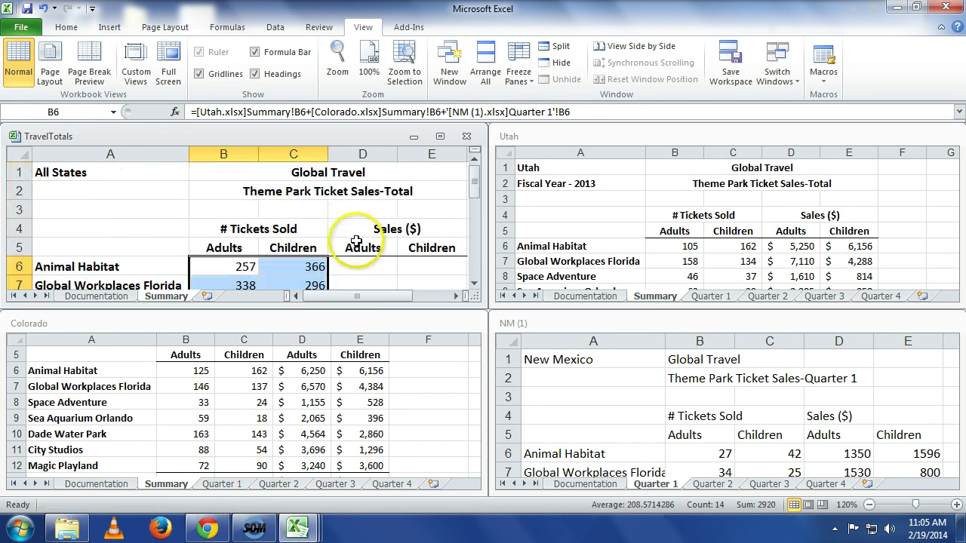
scroll(349, 252, down, 2)
drag(328, 274, 444, 261)
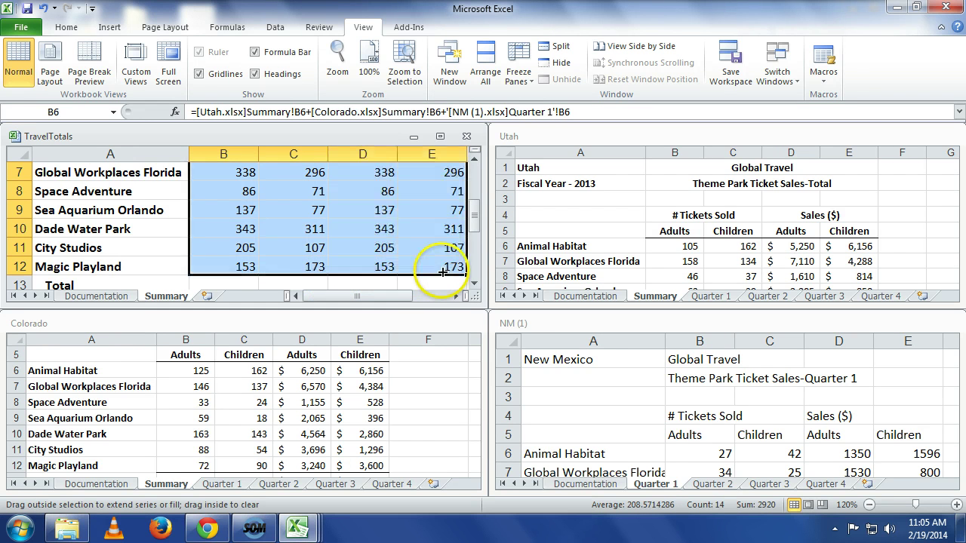
scroll(378, 227, up, 2)
scroll(393, 228, down, 2)
click(379, 226)
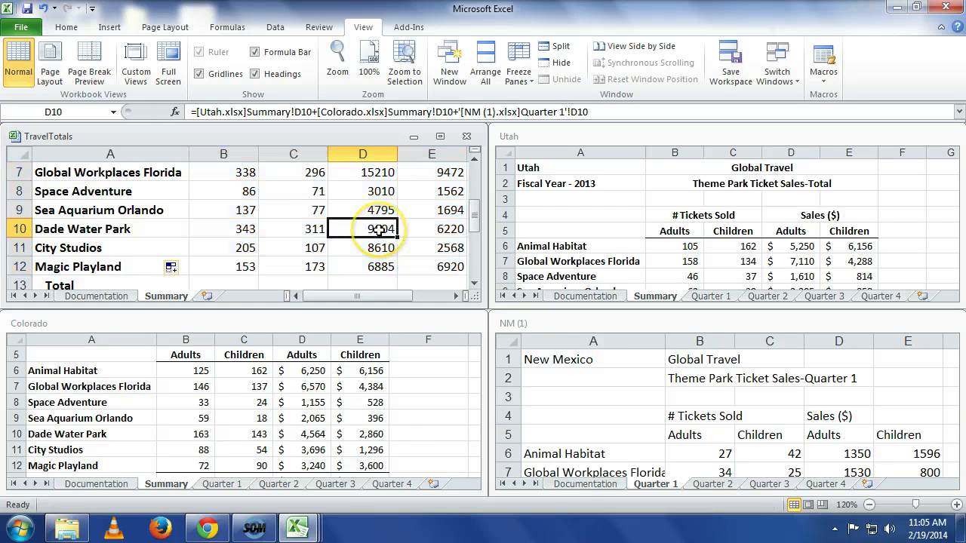
scroll(379, 229, up, 1)
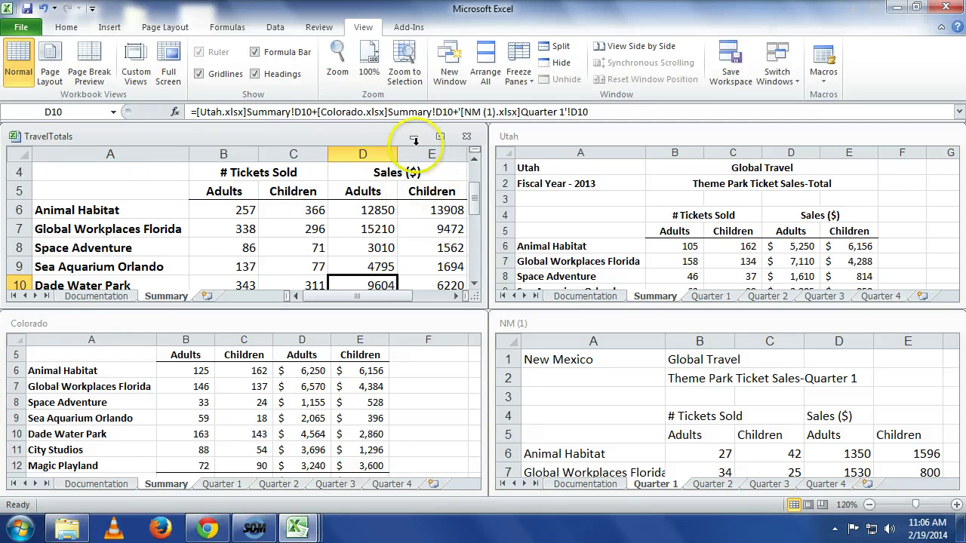
Step: Run Check Status in Edit Links, confirming Colorado, NM (1) and Utah sources are open
click(277, 34)
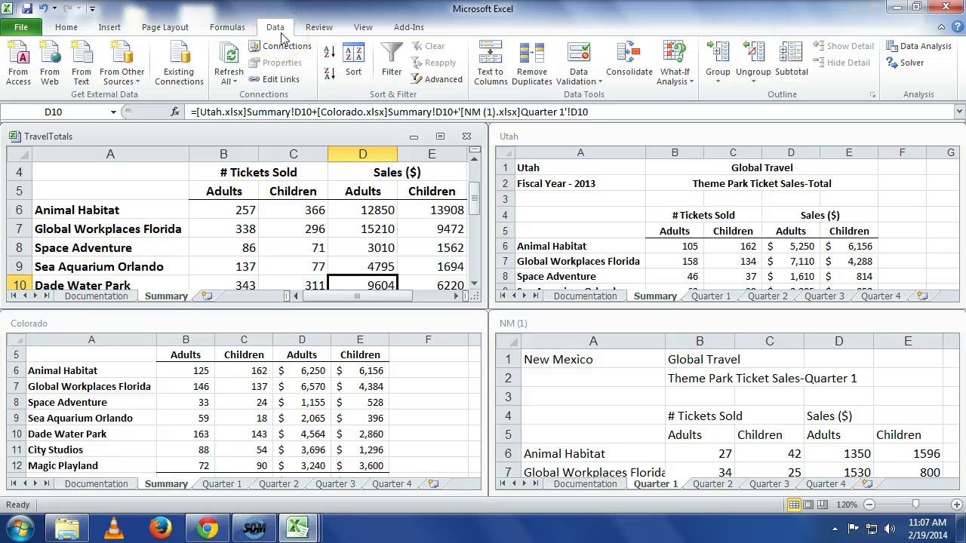
click(279, 80)
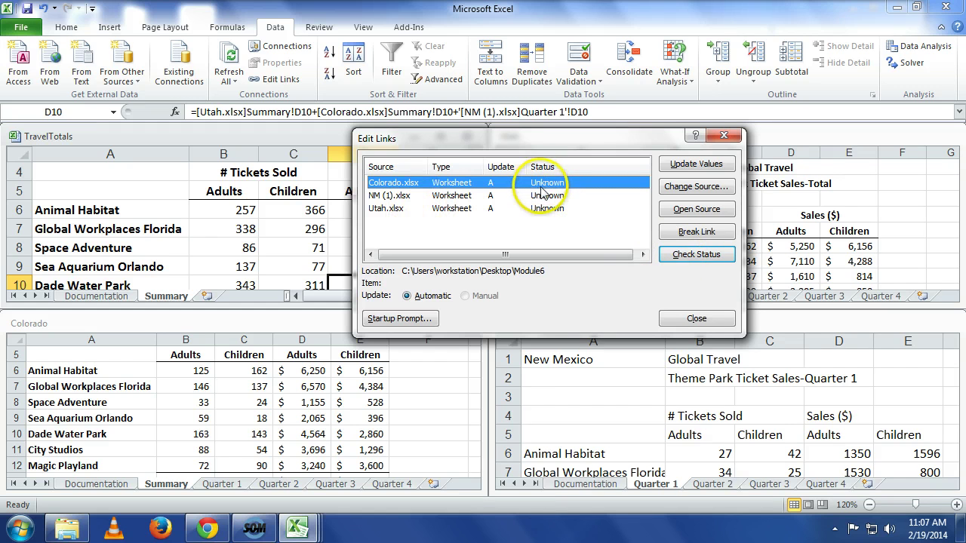
click(672, 254)
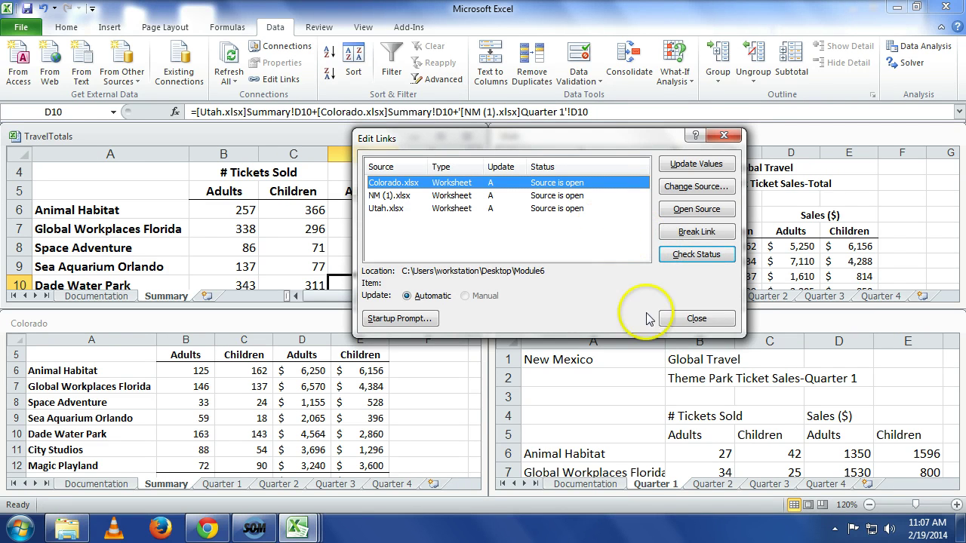
click(684, 326)
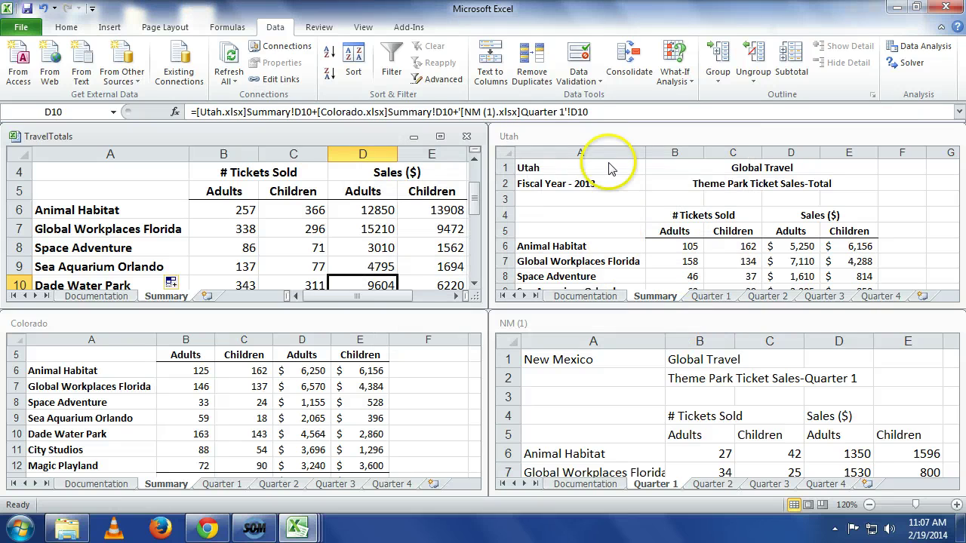
Step: Close the Utah, NM (1) and Colorado workbooks and maximize TravelTotals
click(603, 141)
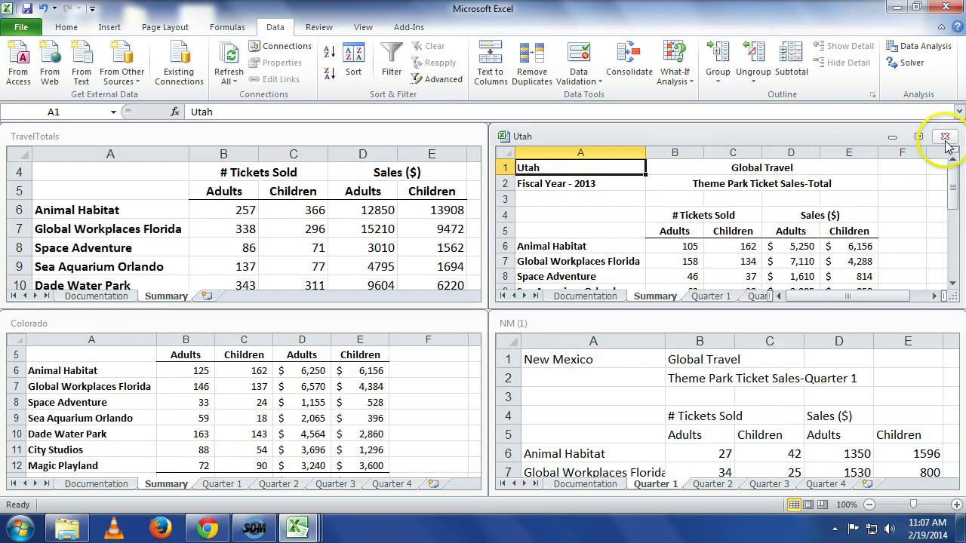
click(946, 137)
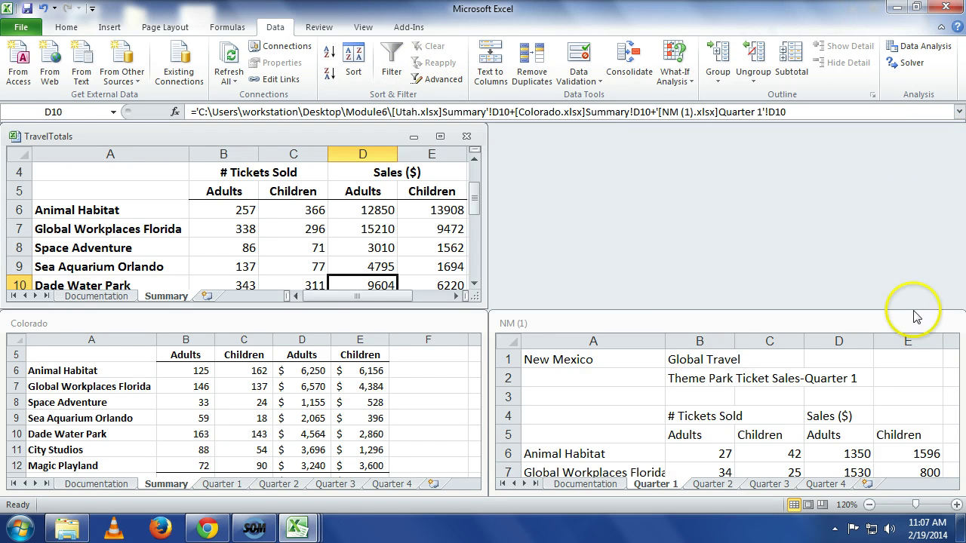
click(677, 323)
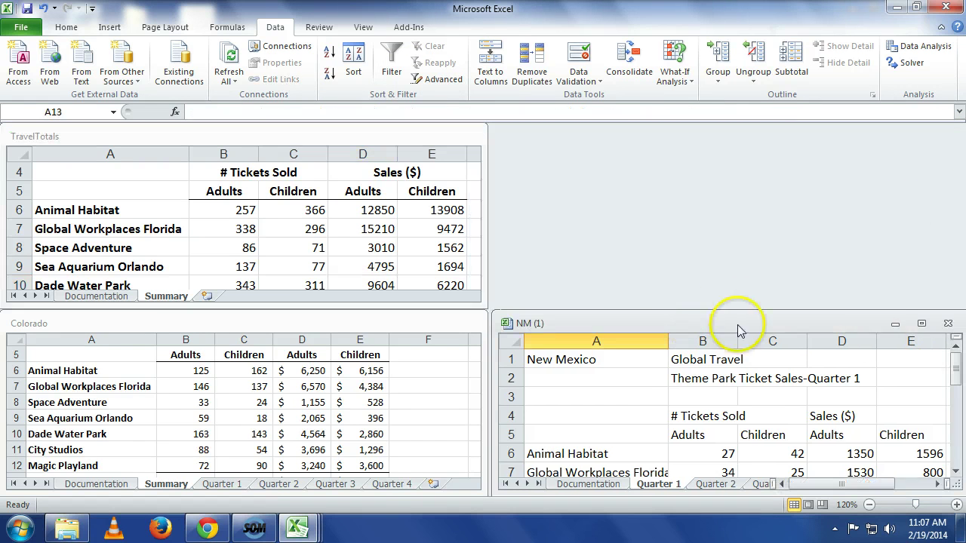
click(953, 323)
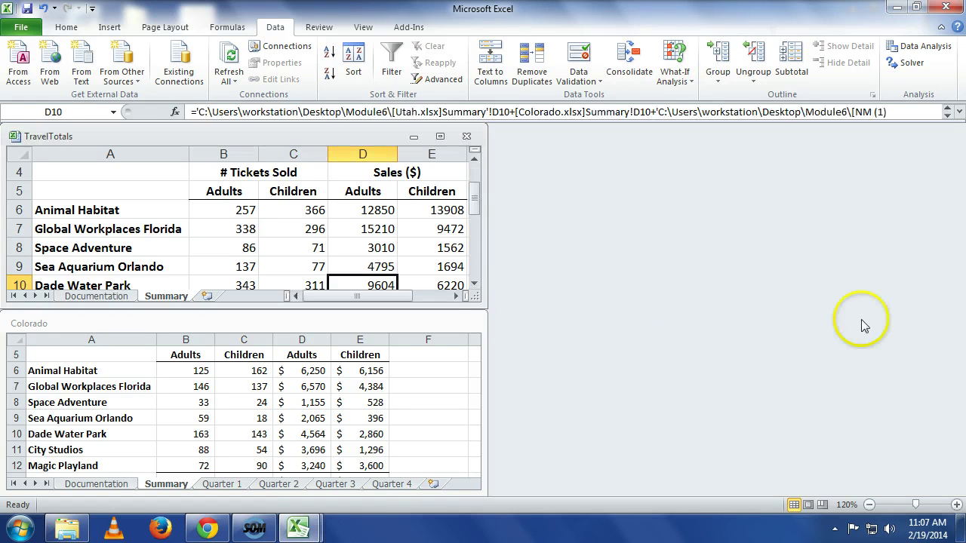
click(447, 323)
click(473, 326)
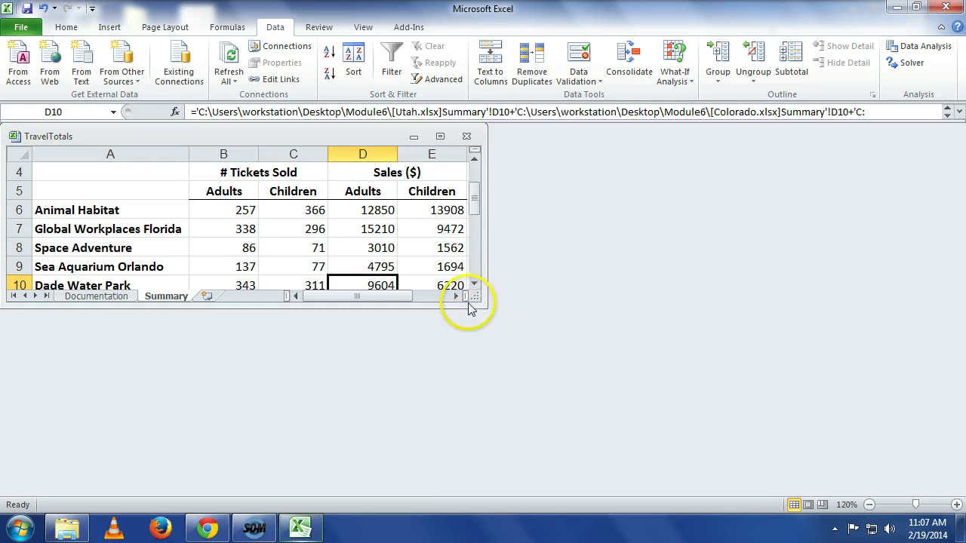
click(441, 137)
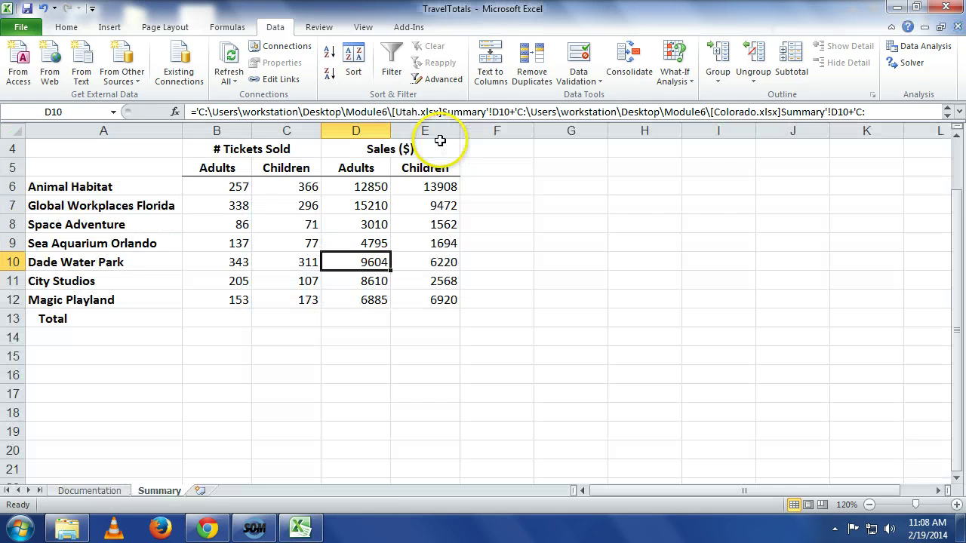
click(281, 79)
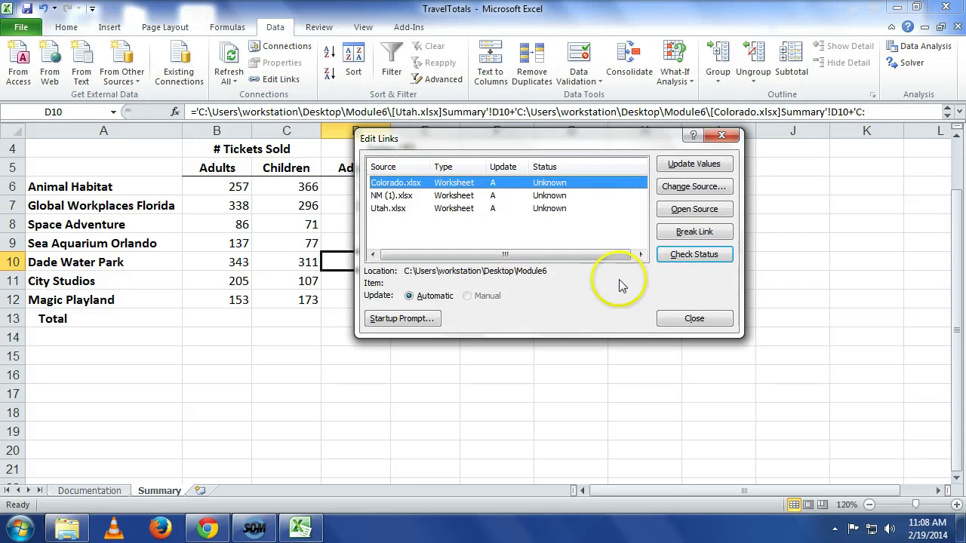
click(664, 255)
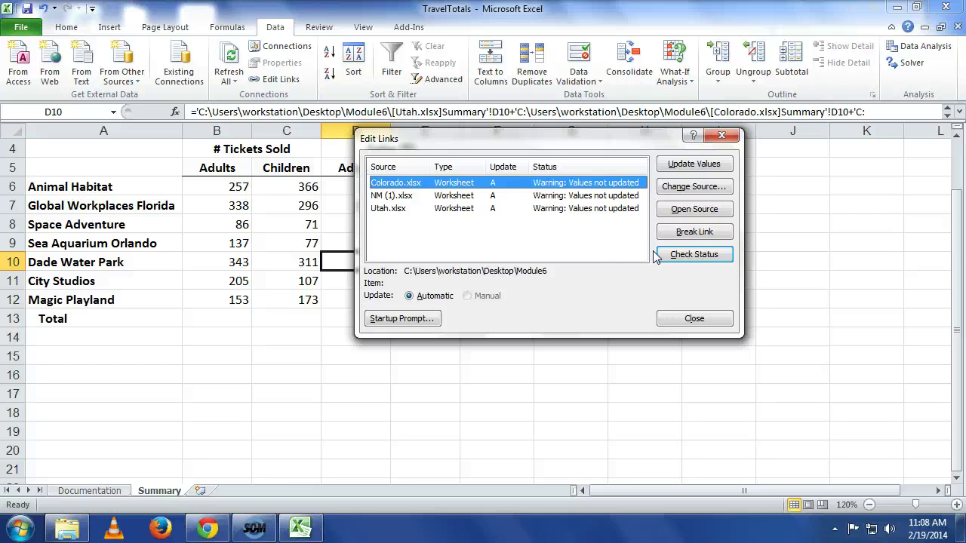
click(632, 257)
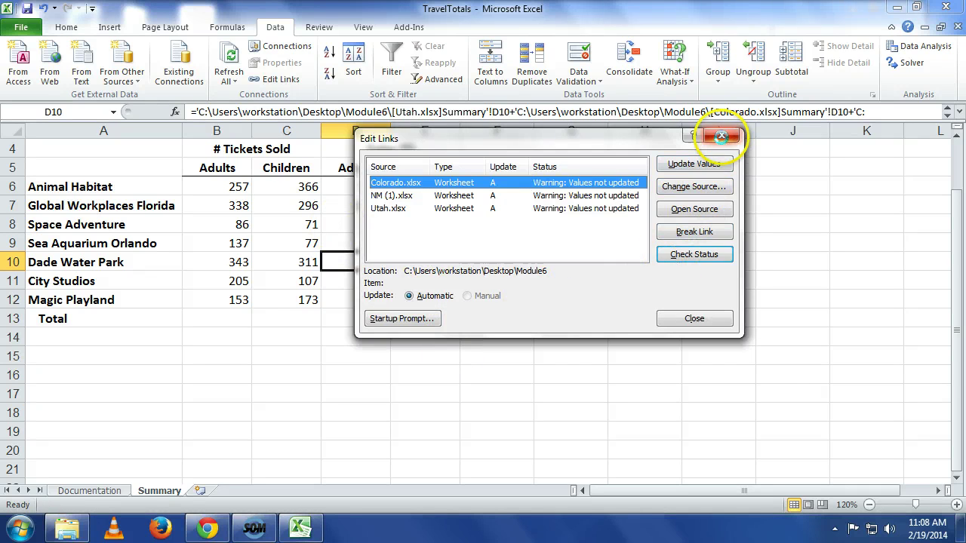
click(721, 135)
click(294, 210)
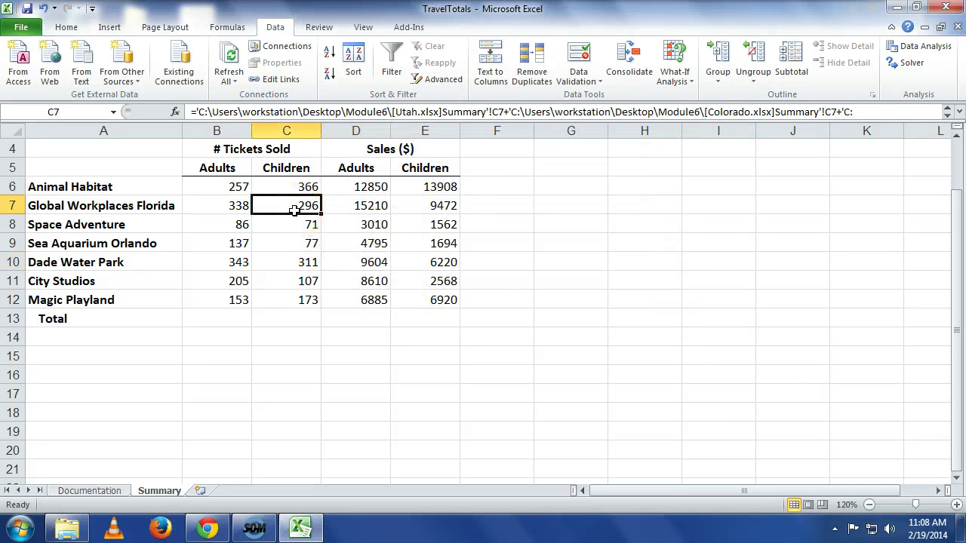
click(241, 226)
click(238, 243)
click(260, 263)
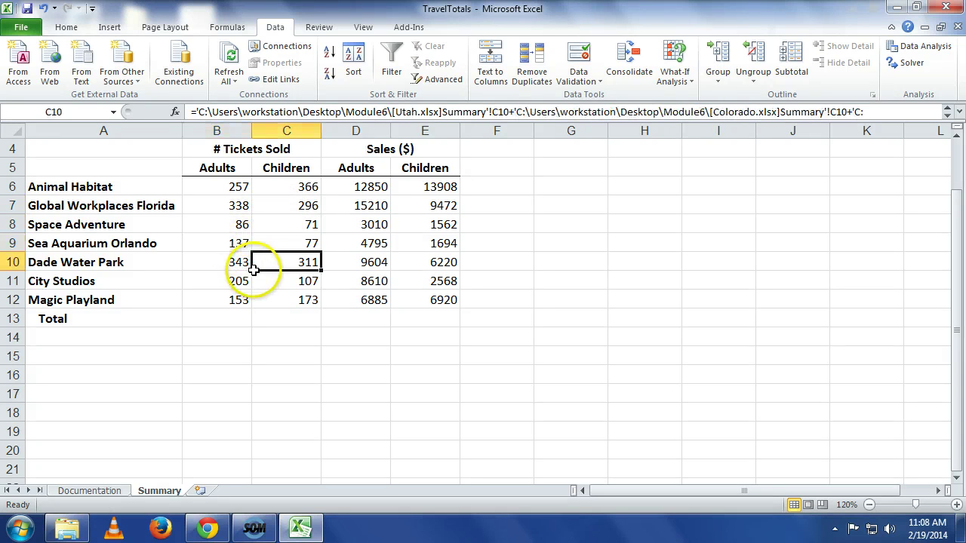
click(238, 192)
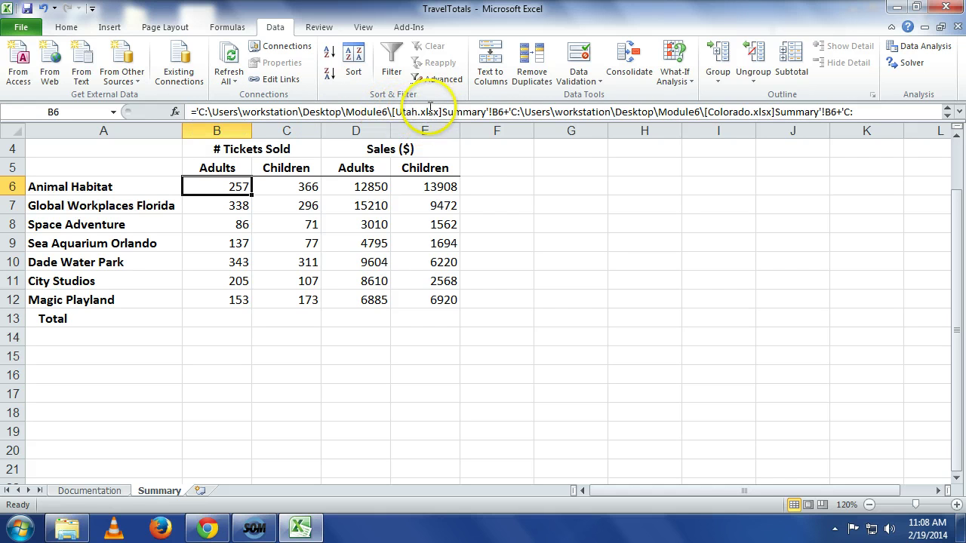
click(523, 167)
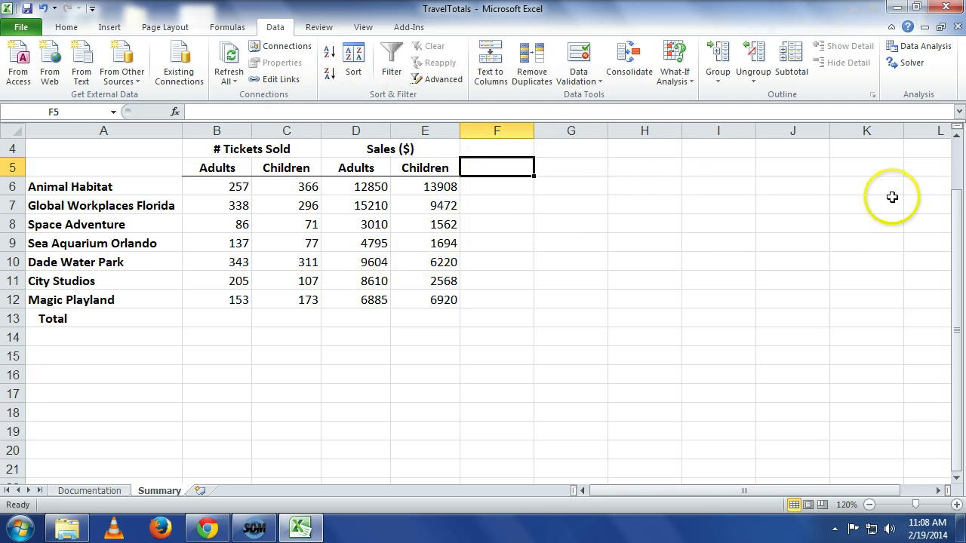
Step: Save and close TravelTotals, then reopen Utah from Recent workbooks
click(957, 27)
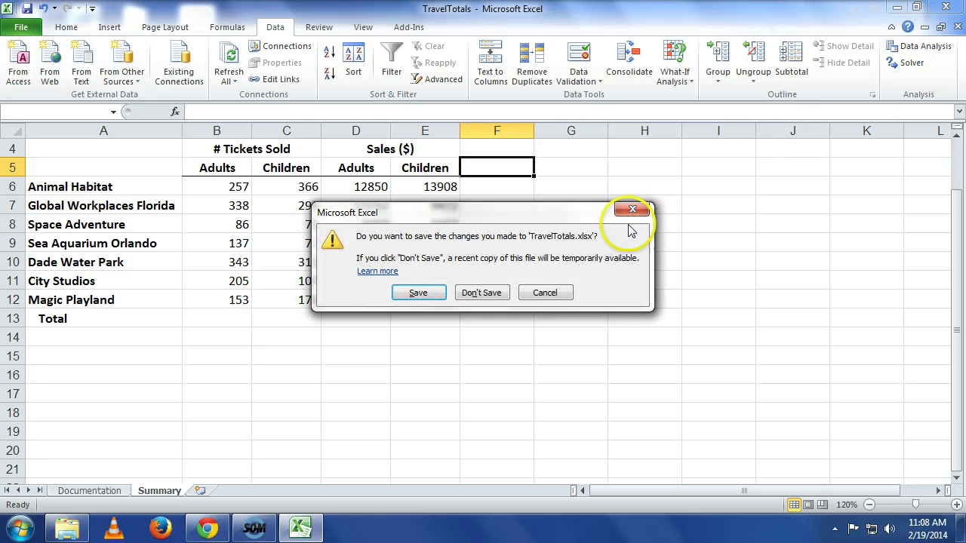
click(428, 295)
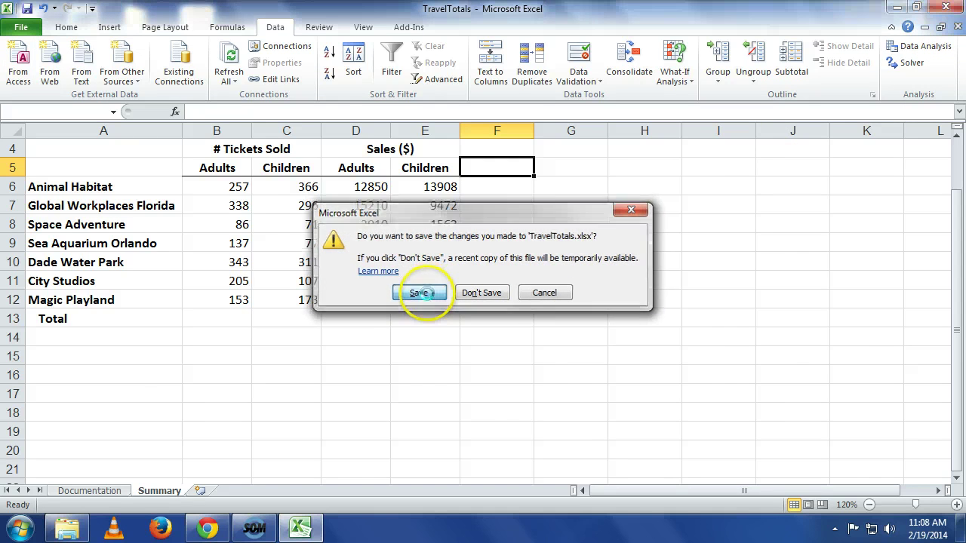
click(16, 35)
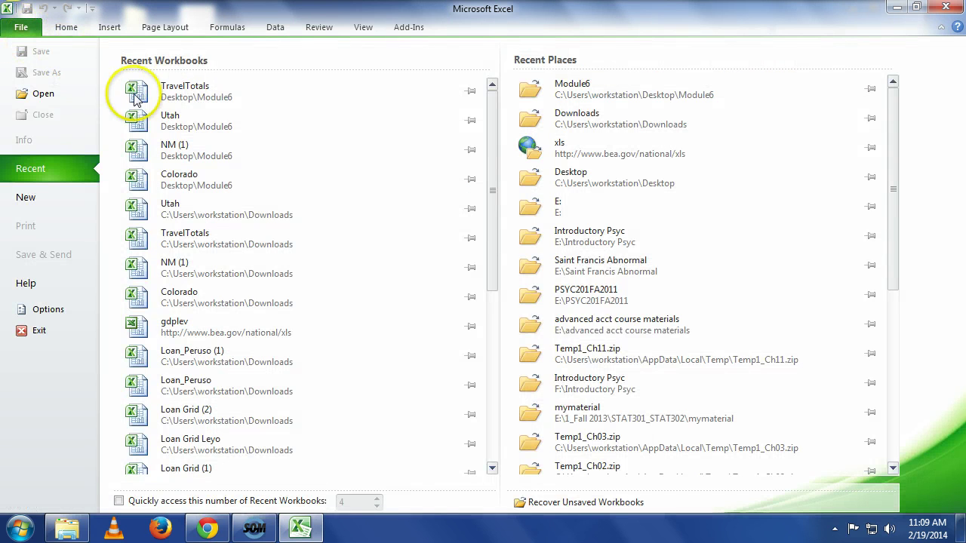
click(170, 120)
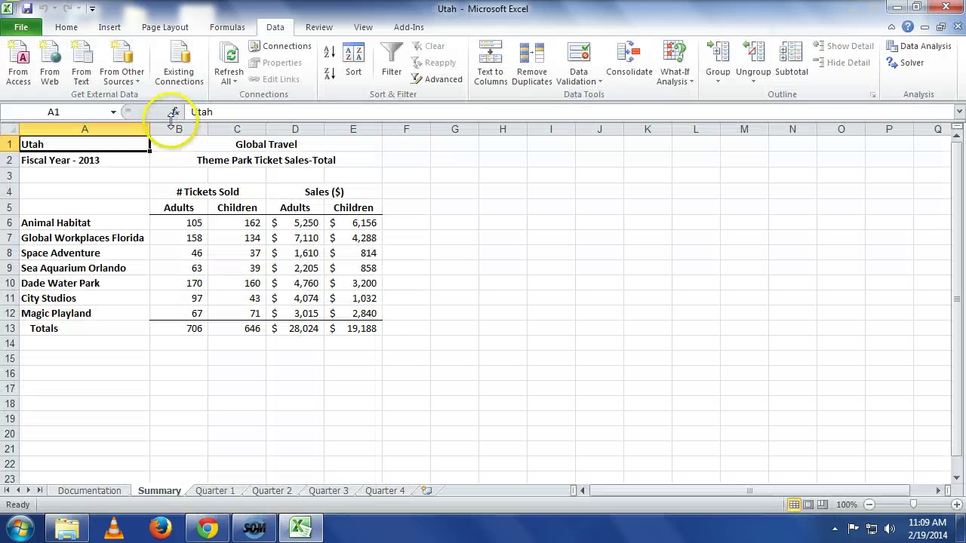
Step: Change Utah's Animal Habitat adult tickets in B6 to 5000 and close Utah
click(194, 223)
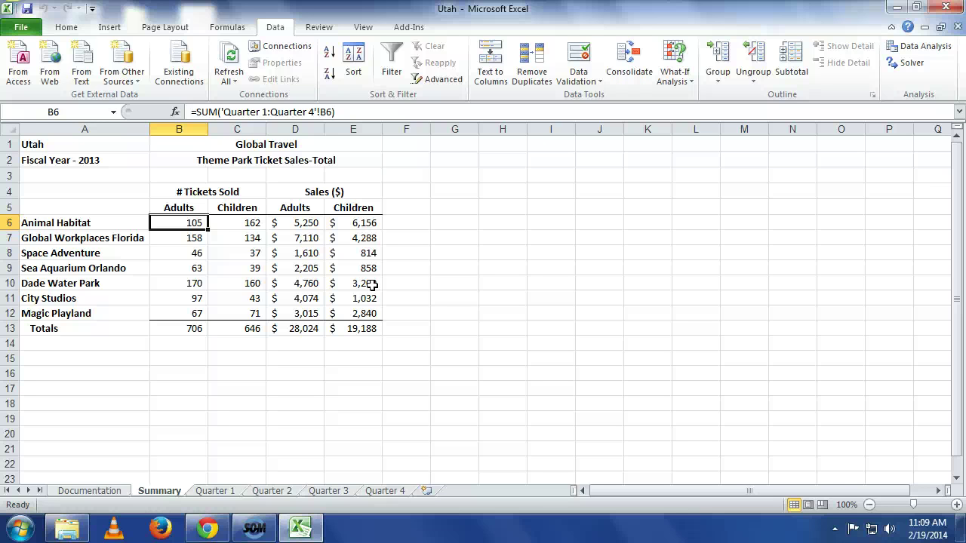
text(5000)
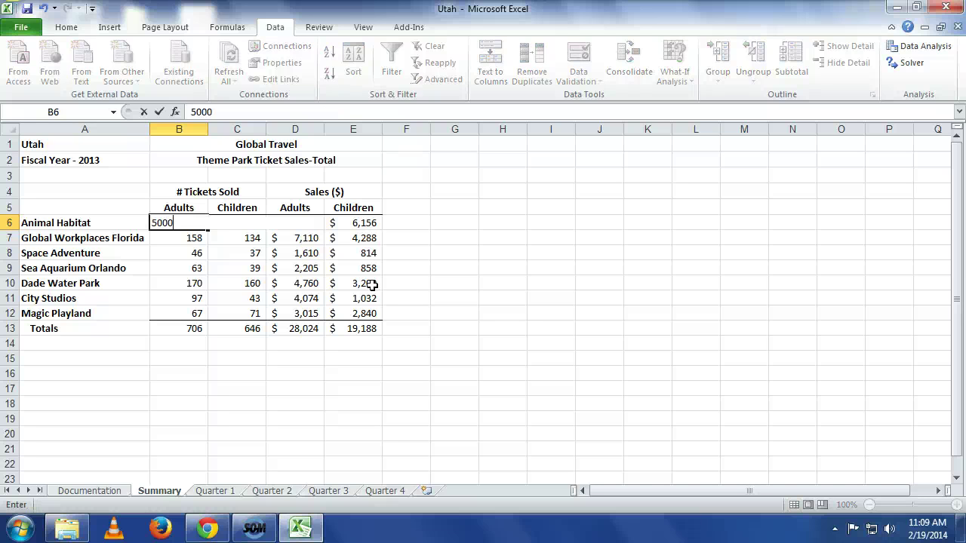
click(500, 265)
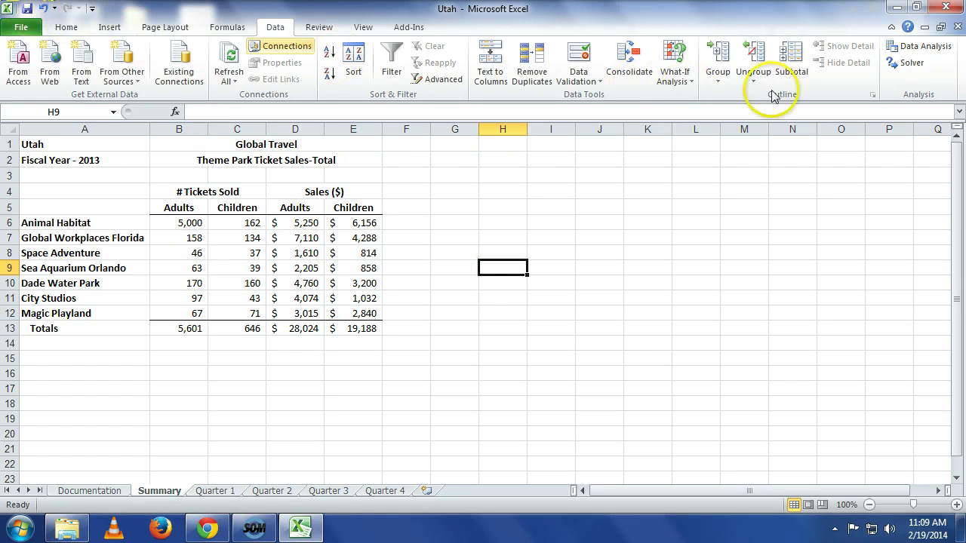
click(957, 28)
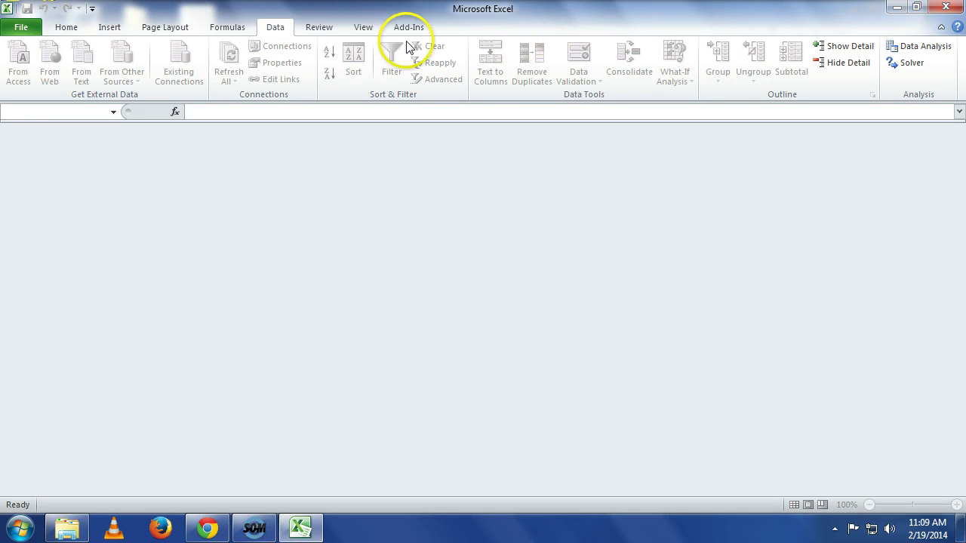
click(19, 27)
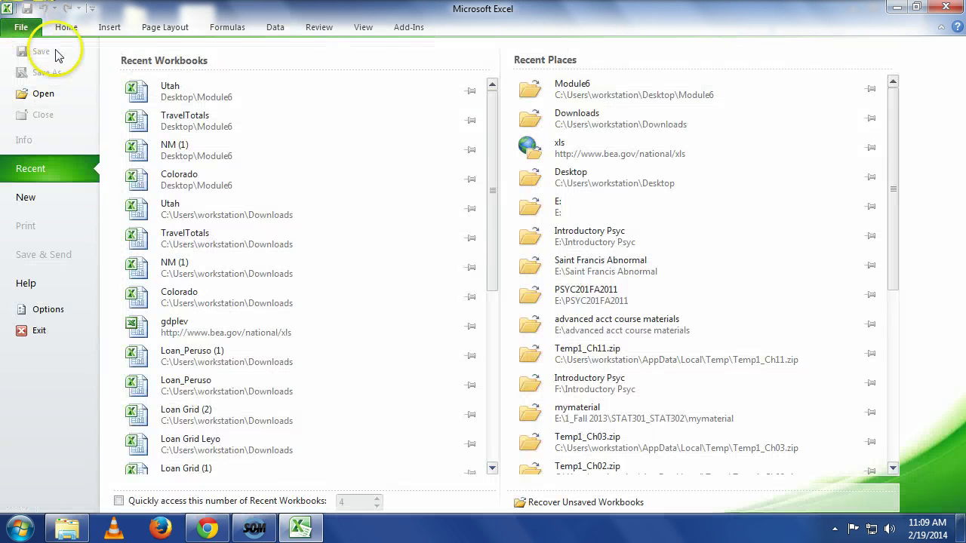
Step: Reopen TravelTotals and enable content so the B6 total updates to 5152
click(192, 126)
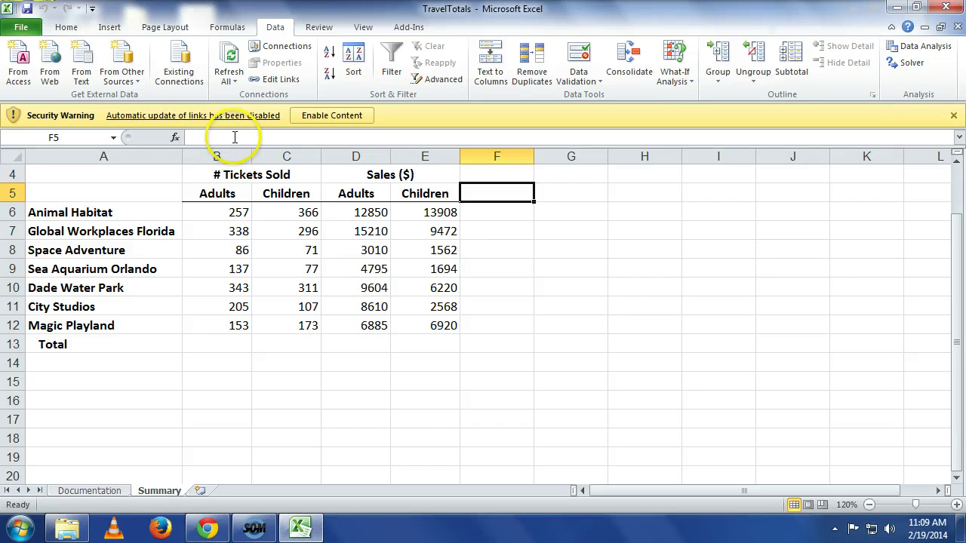
click(324, 119)
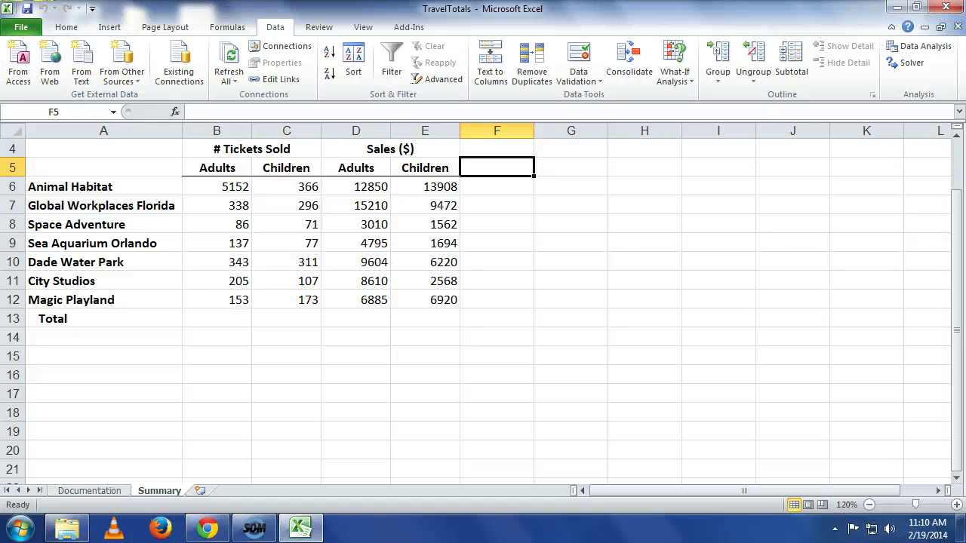
Step: Break all external links in TravelTotals so B6 becomes the fixed value 5152
click(266, 80)
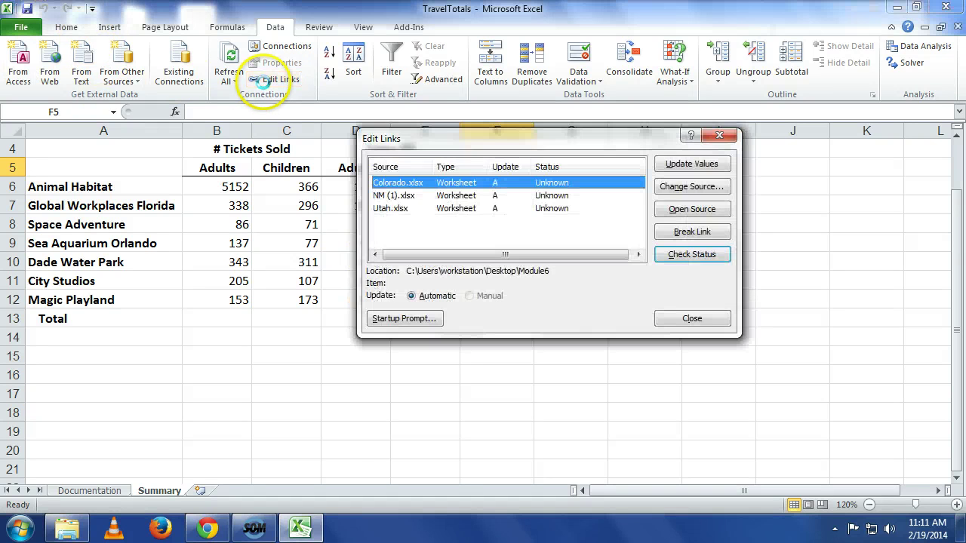
click(692, 232)
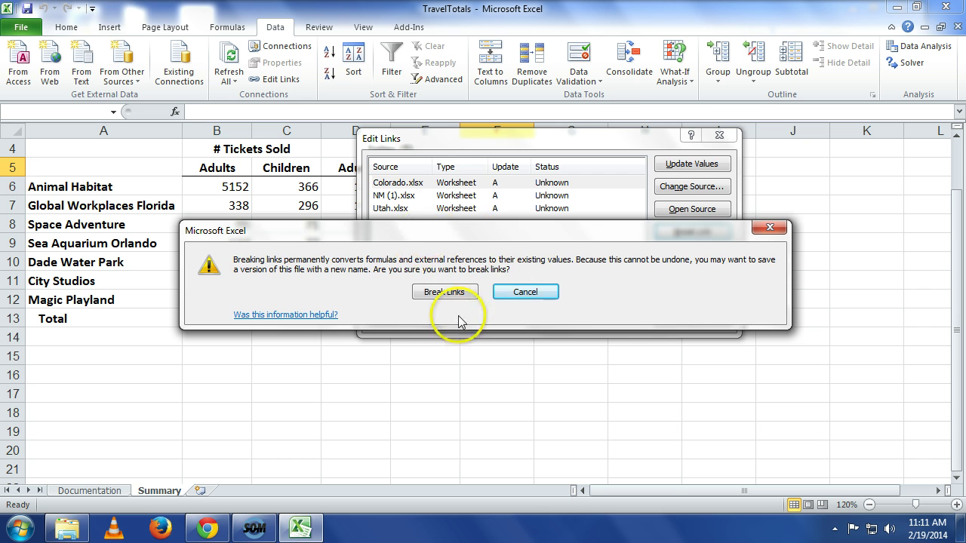
click(445, 294)
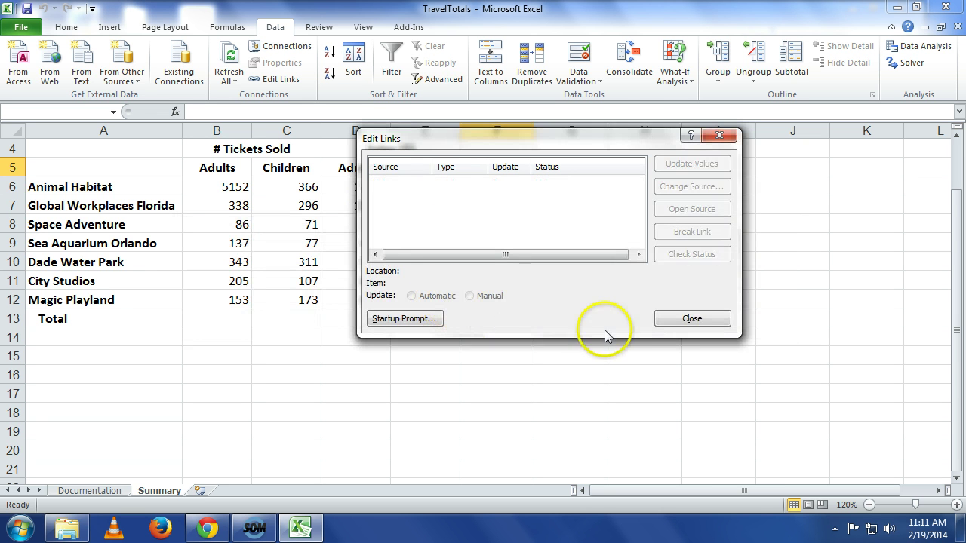
click(683, 321)
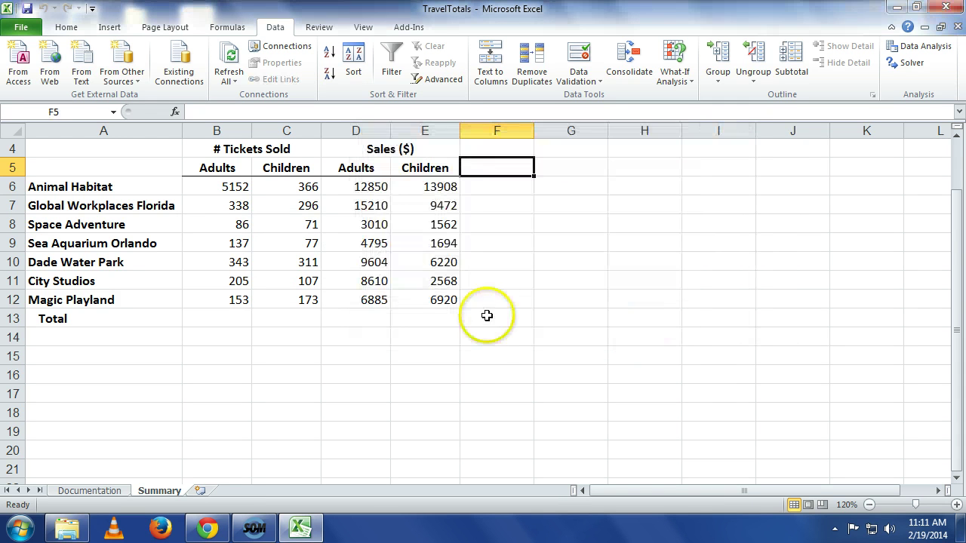
click(237, 187)
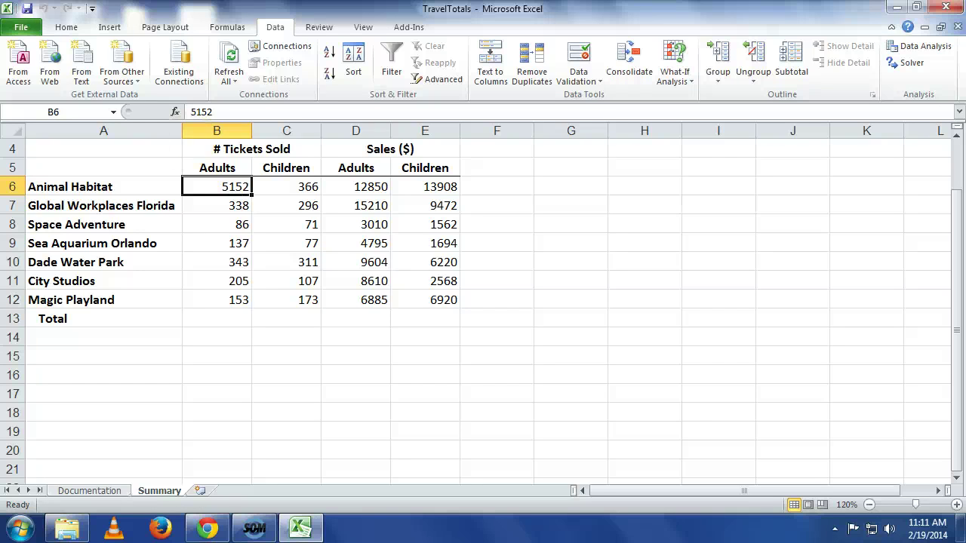
Step: Reopen the Utah and NM (1) workbooks from the recent files list
click(13, 30)
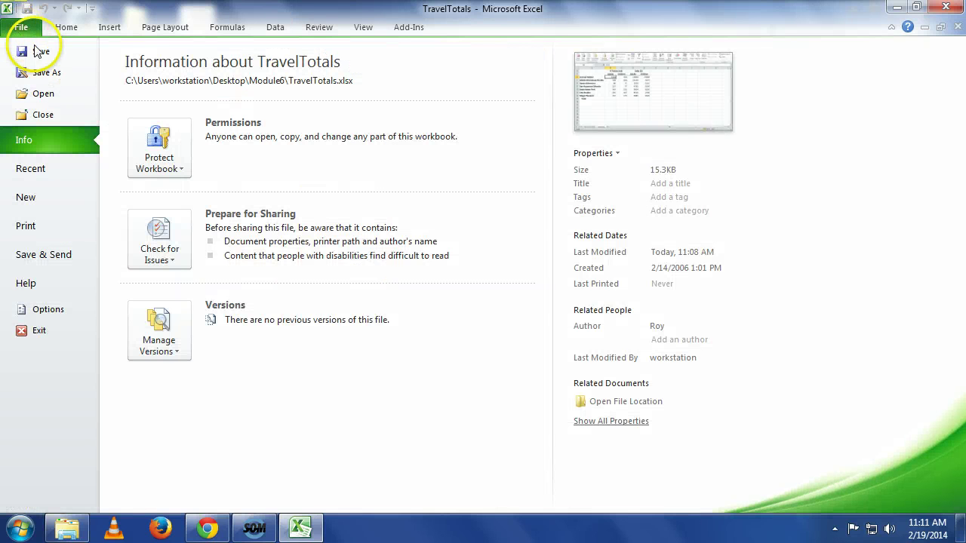
click(47, 166)
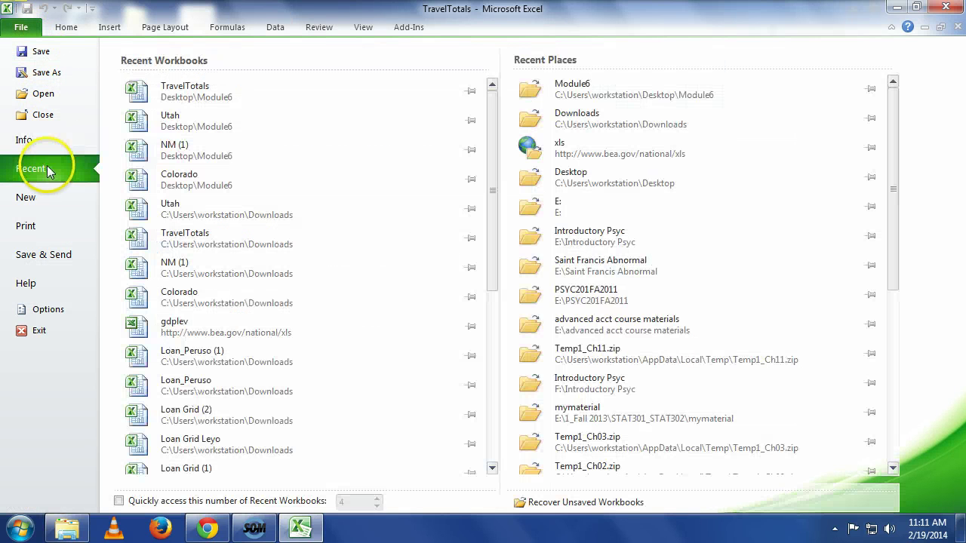
click(195, 130)
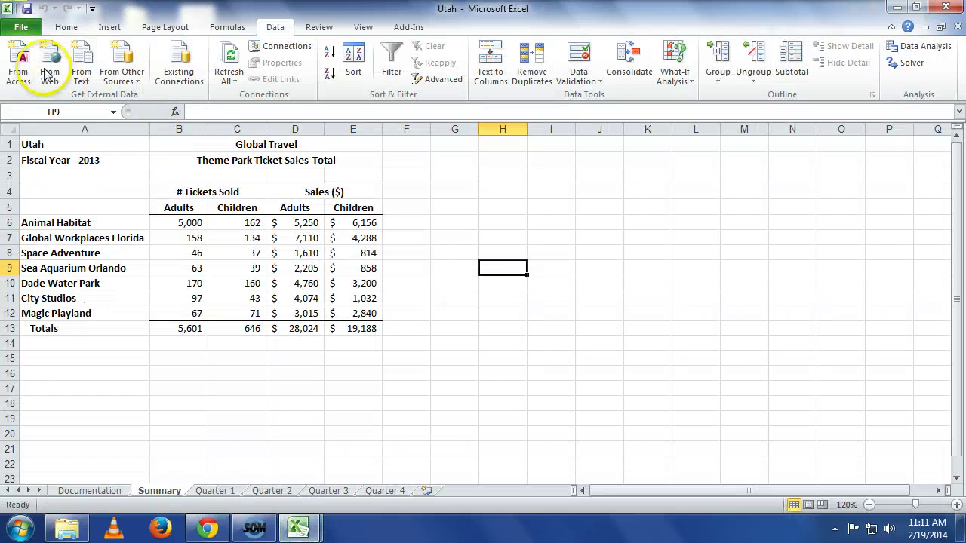
click(22, 28)
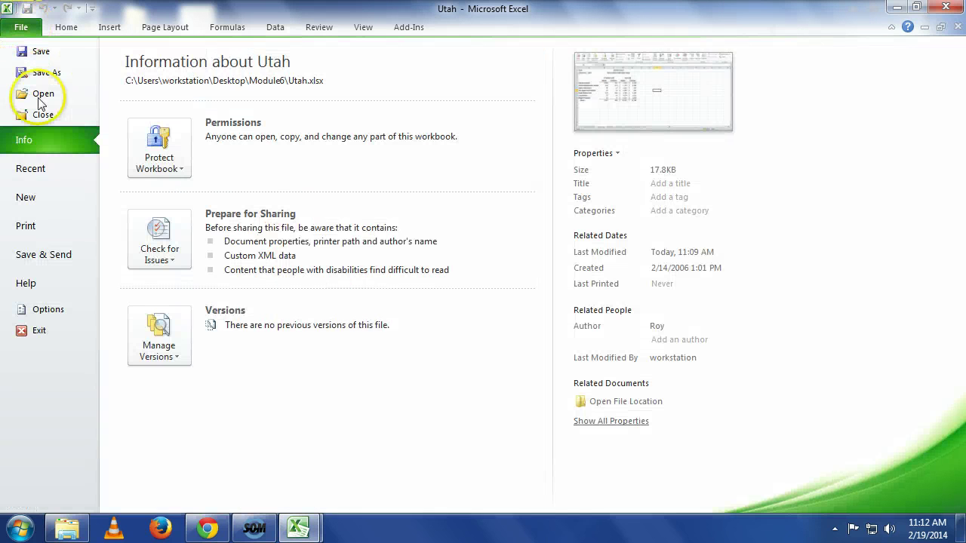
click(47, 172)
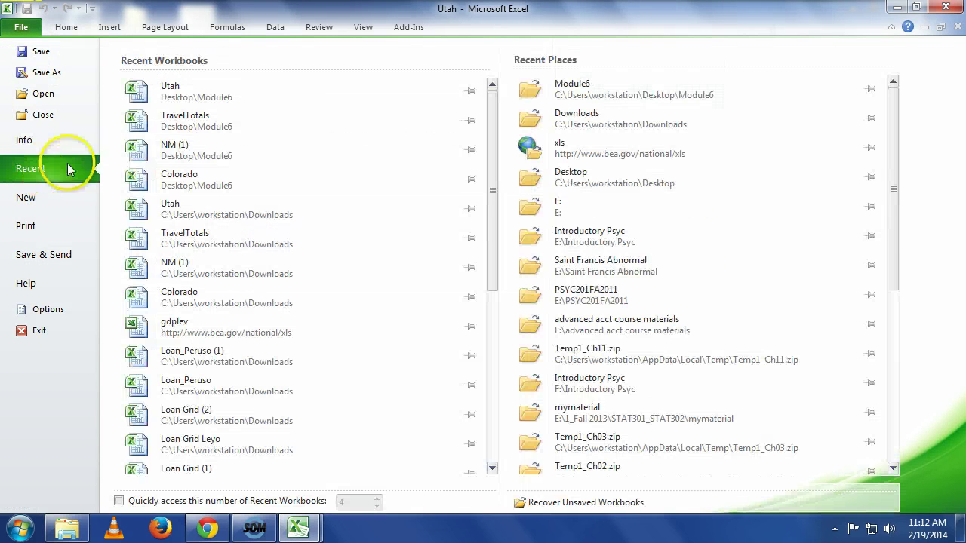
click(151, 144)
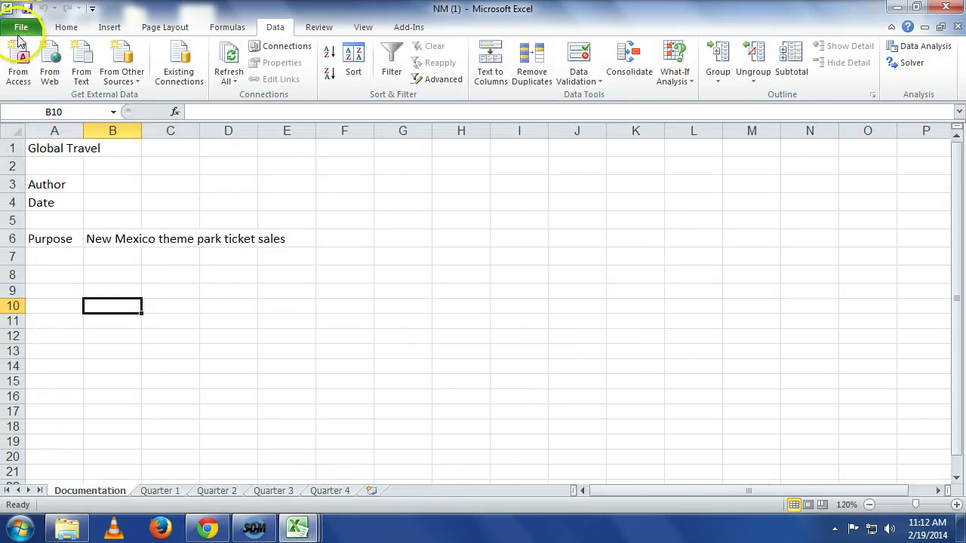
Step: Reopen the Colorado workbook so its Summary sheet is in front
click(21, 27)
click(49, 168)
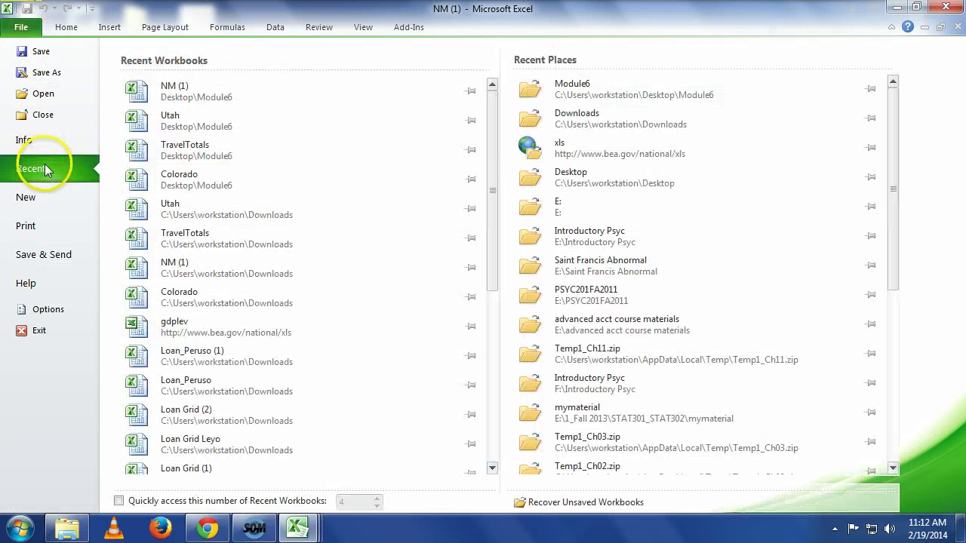
click(176, 173)
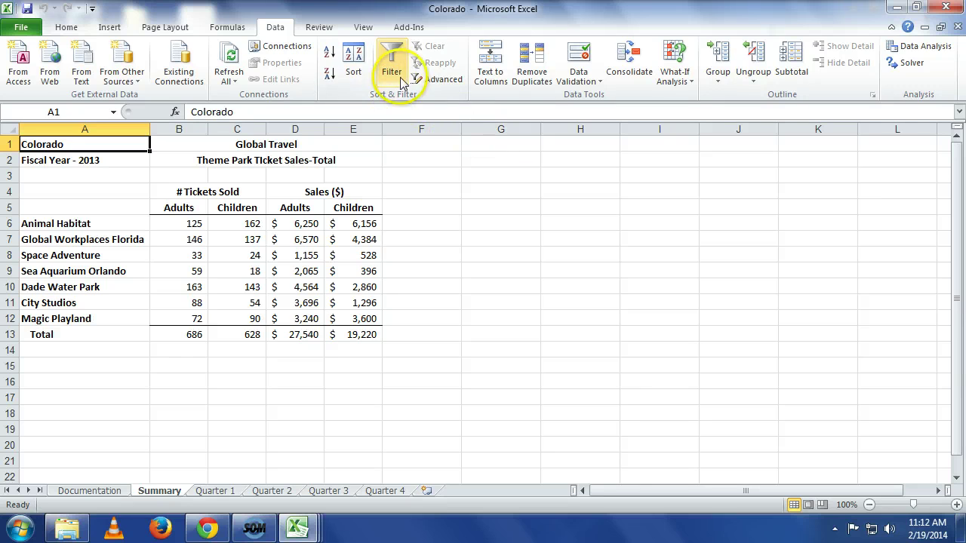
click(364, 28)
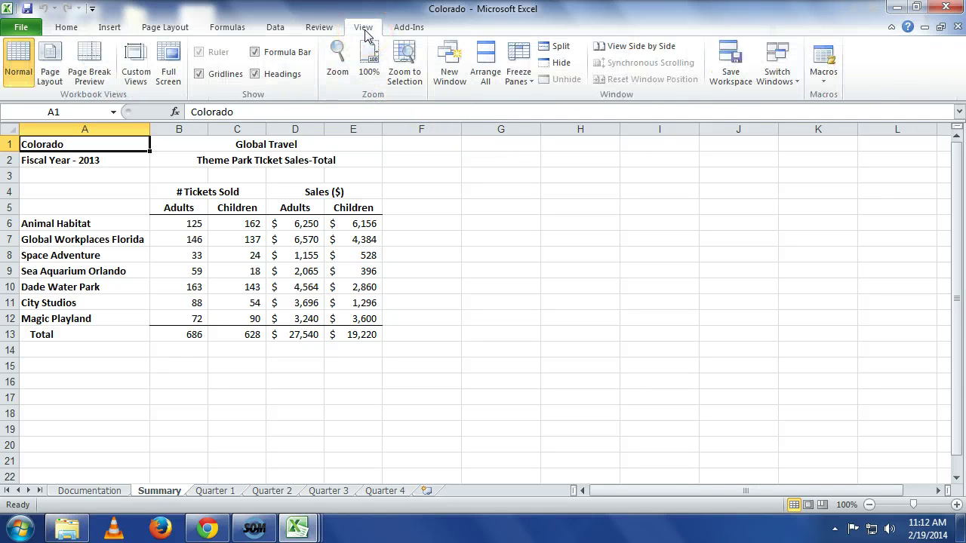
Step: Tile the Colorado, Utah, NM (1) and TravelTotals windows, then select TravelTotals cell B6
click(486, 72)
click(525, 290)
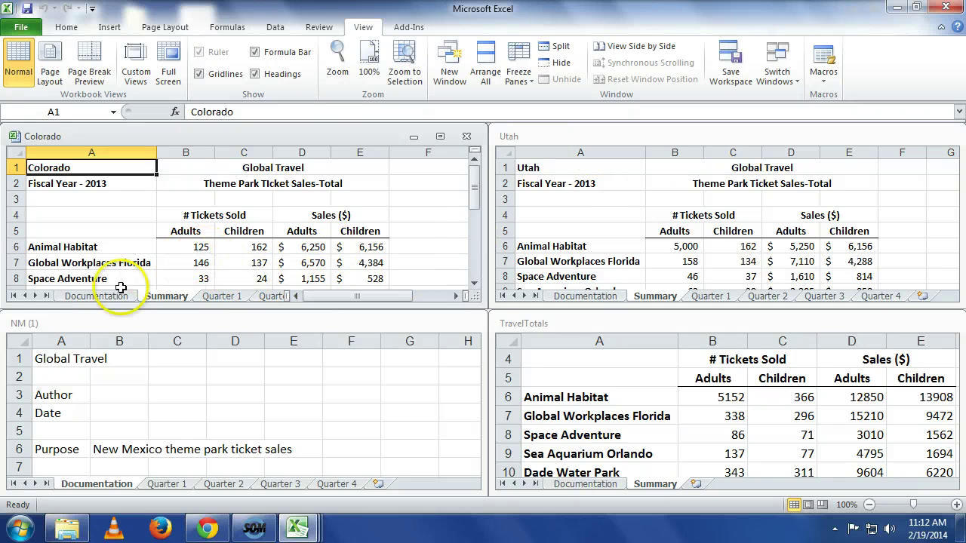
click(547, 322)
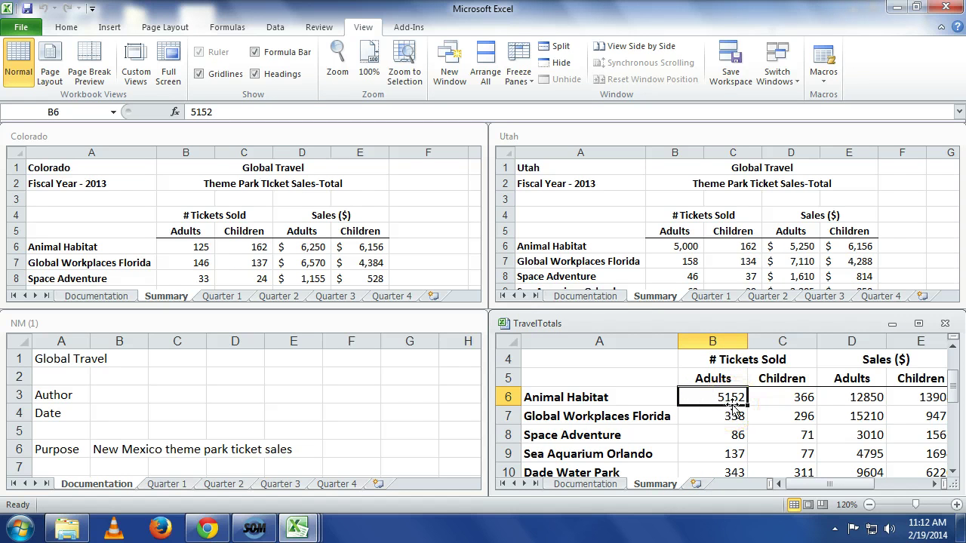
Step: Make TravelTotals B6 sum Utah B6 and Colorado B6 (5125), then maximize TravelTotals
text(=)
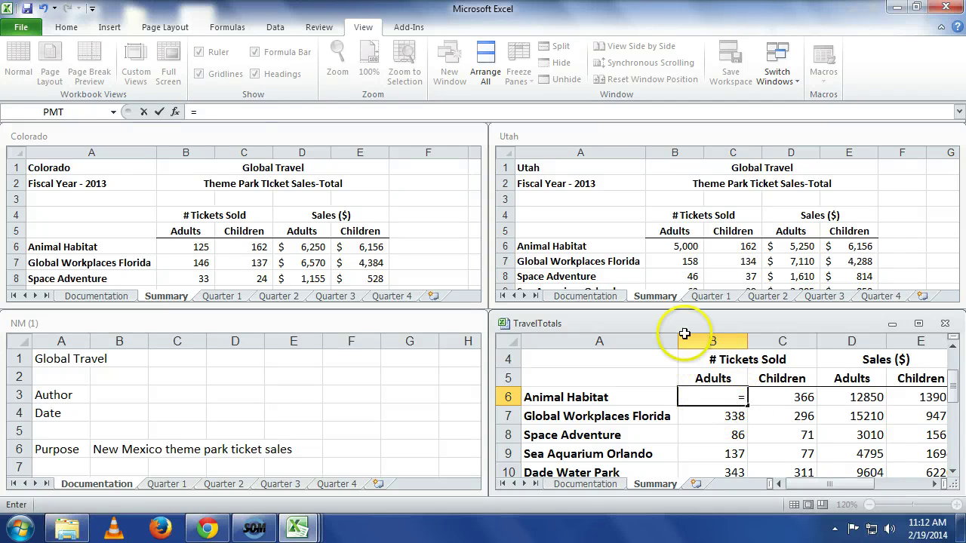
click(685, 234)
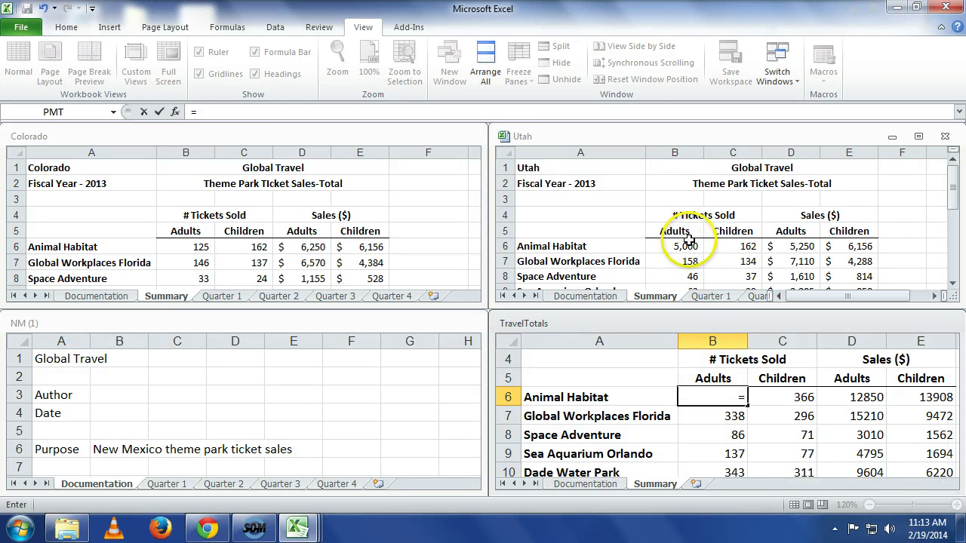
click(687, 242)
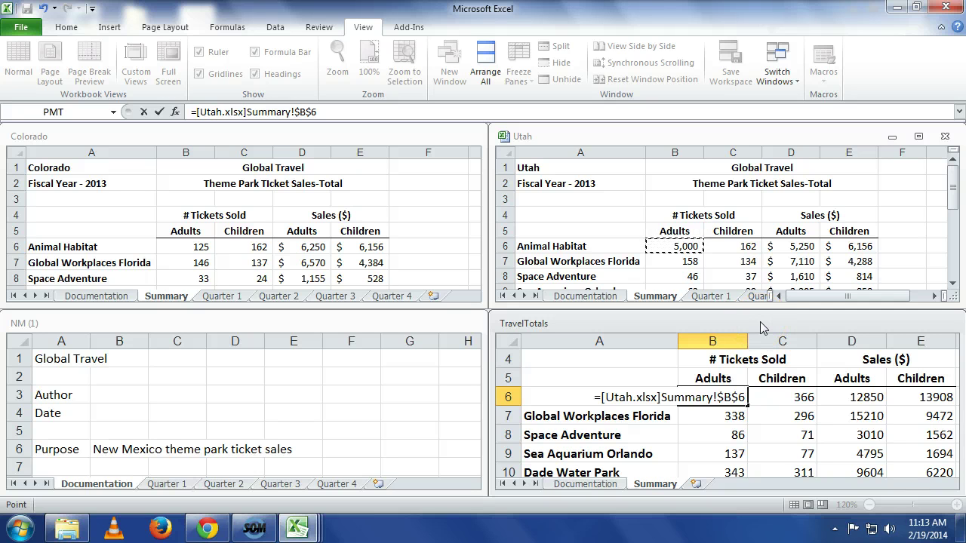
text(+)
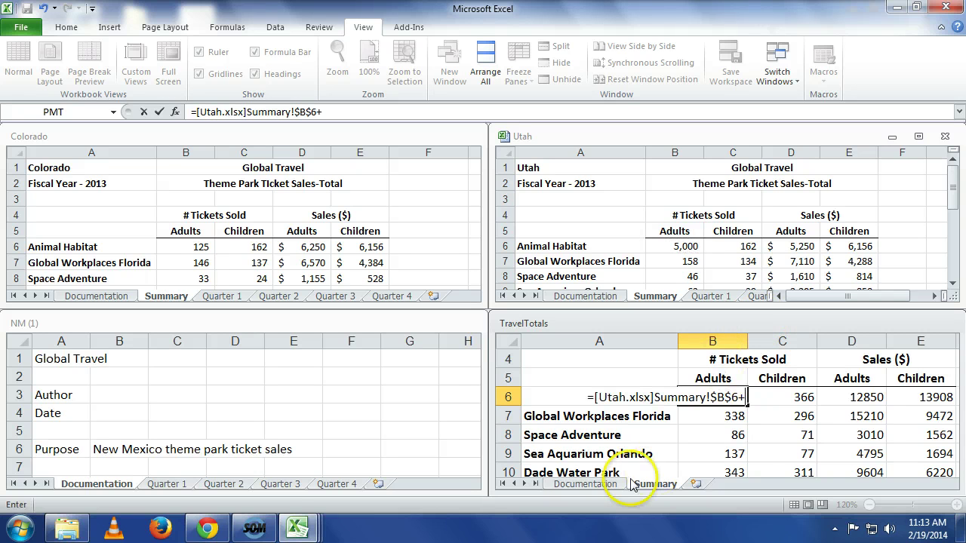
click(198, 249)
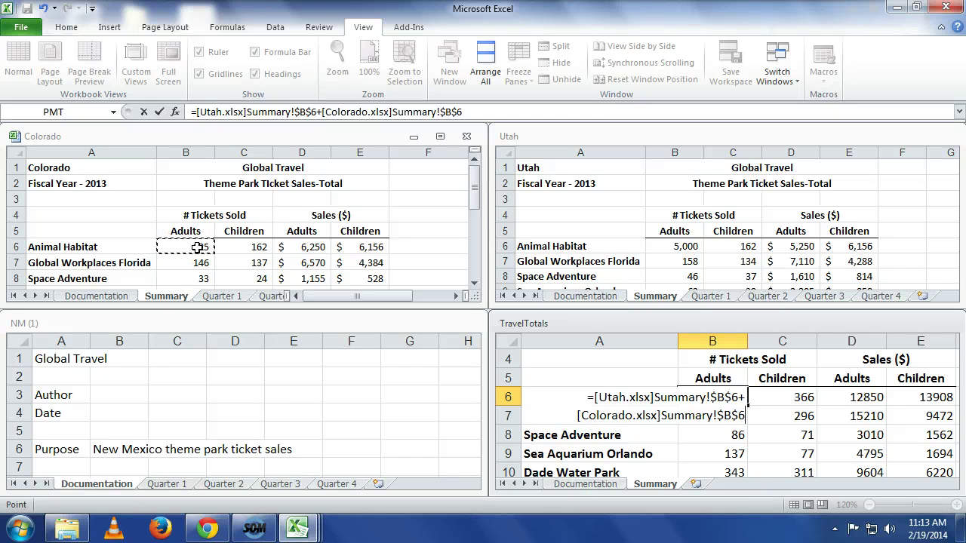
key(Return)
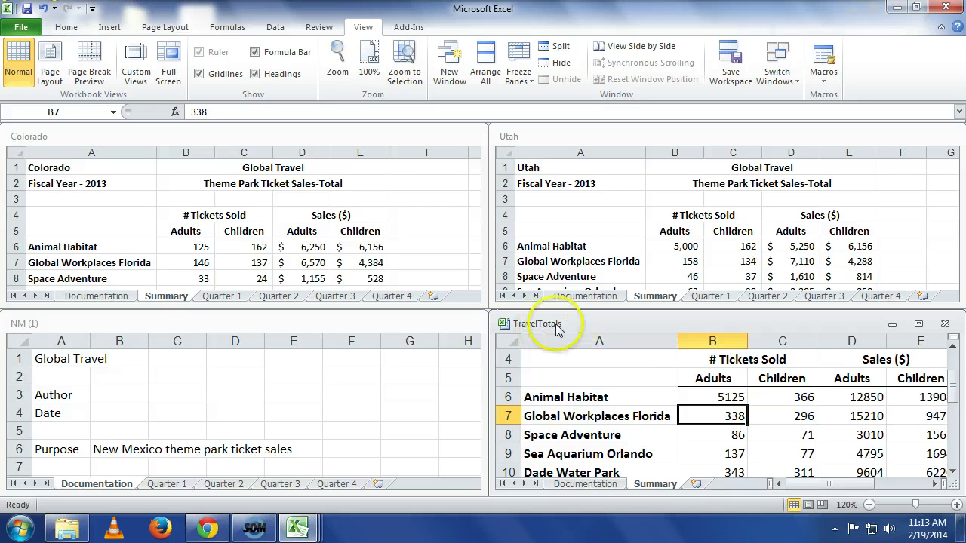
double_click(724, 323)
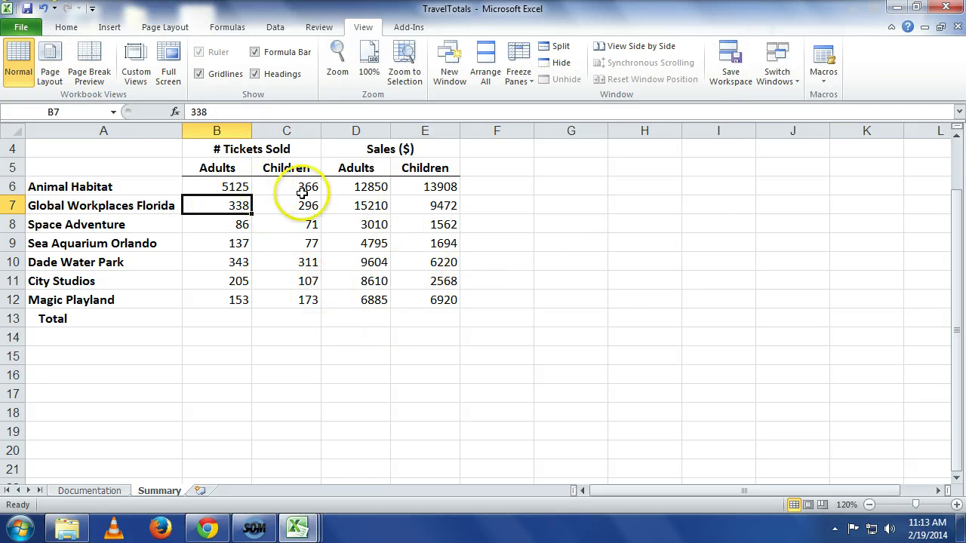
Step: Re-tile the four workbook windows with TravelTotals in the top-left
click(485, 69)
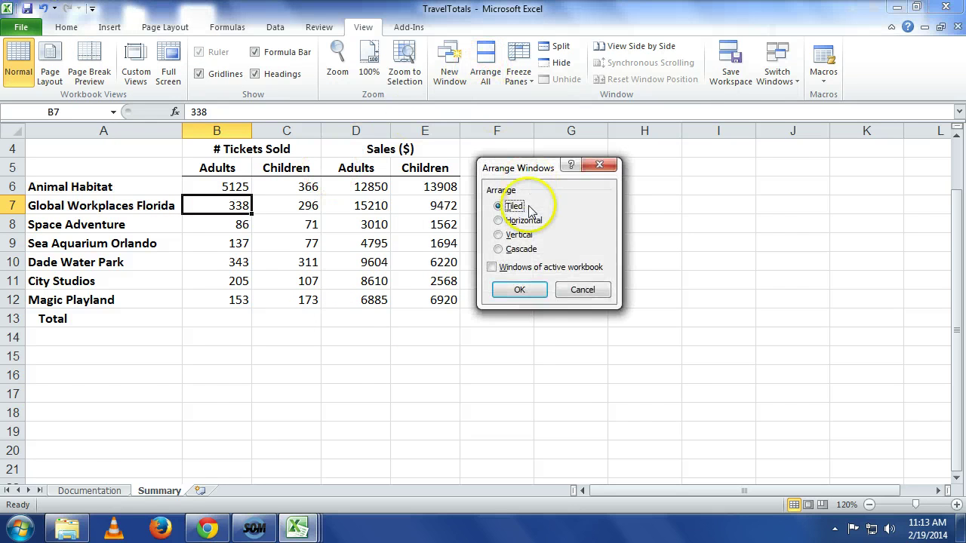
click(521, 291)
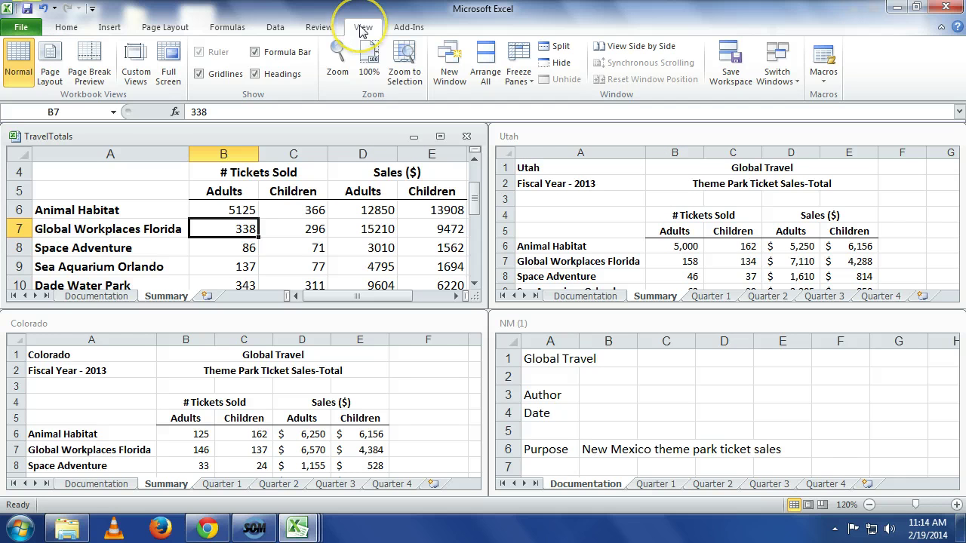
Step: Save the tiled layout as the workspace 'MikoHome' on the Desktop
click(730, 71)
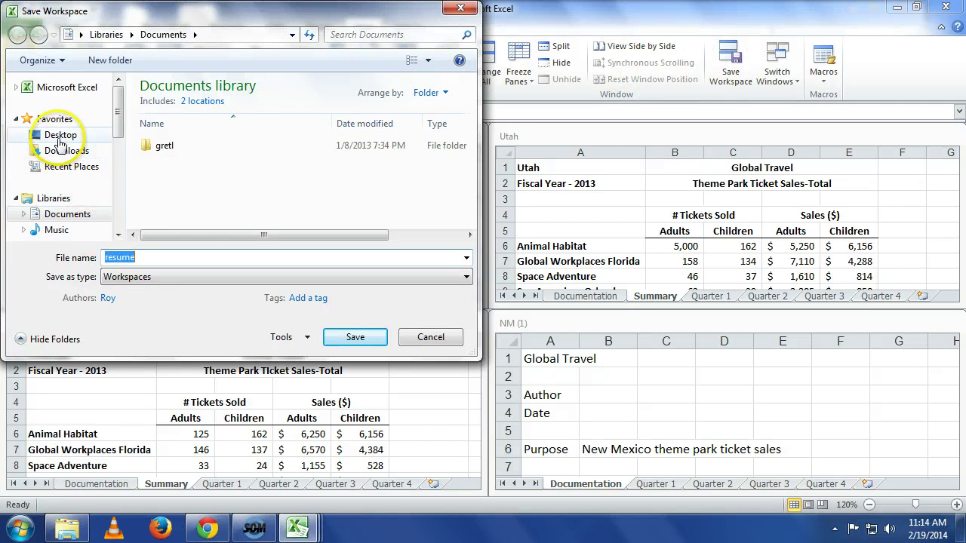
click(59, 138)
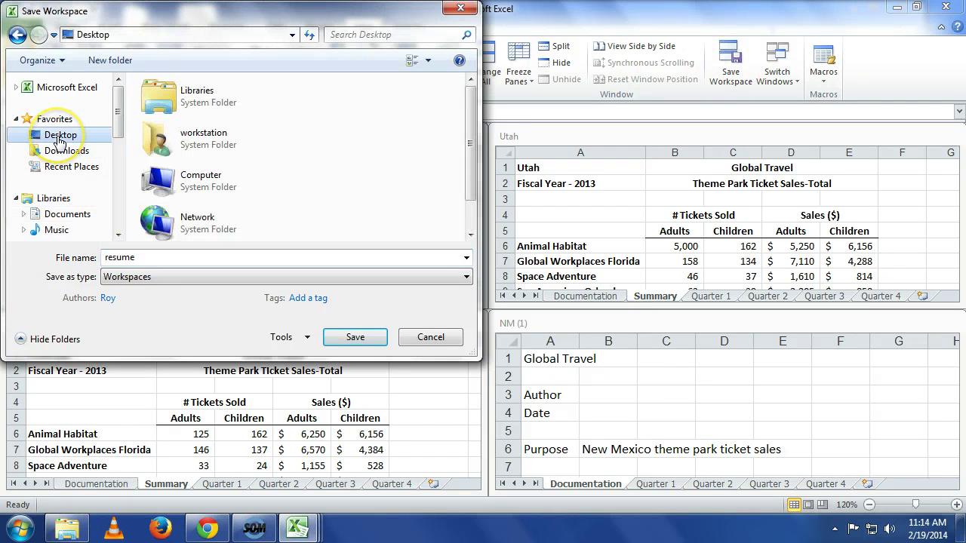
double_click(191, 258)
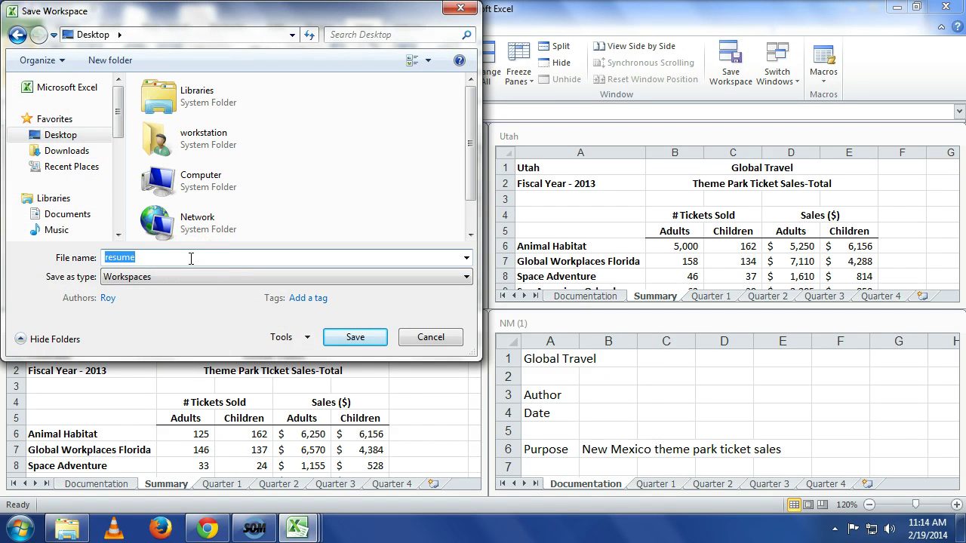
text(MikoHome)
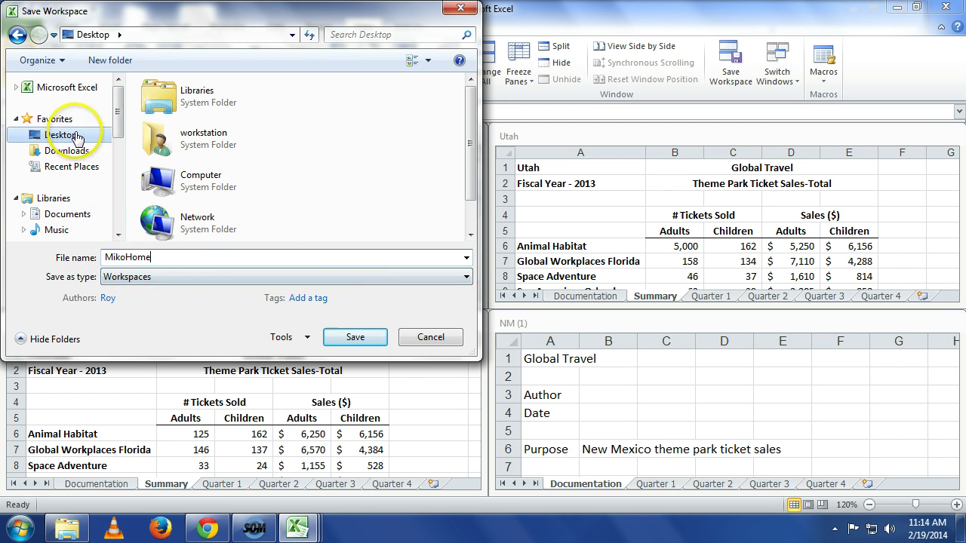
click(354, 336)
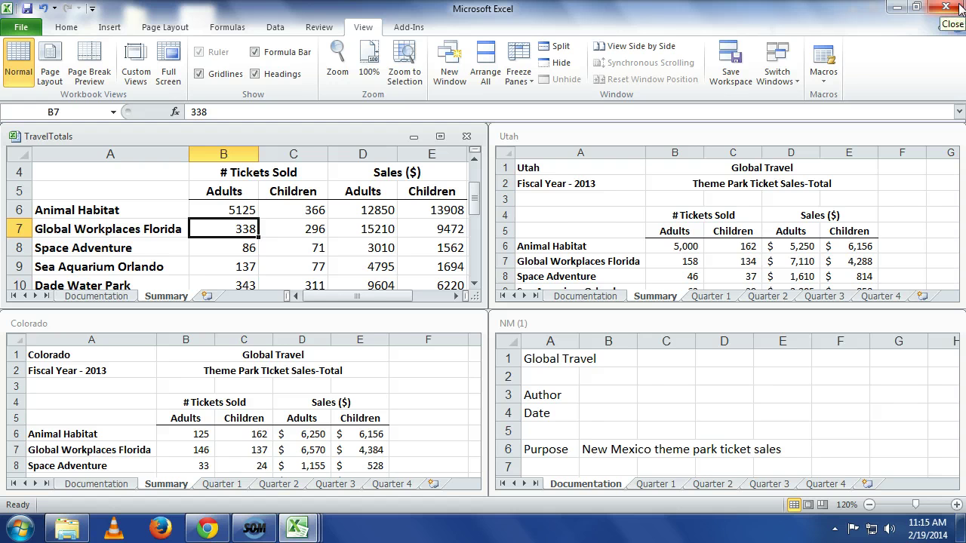
Step: Close Excel and the Module6 folder window, then select the MikoHome desktop icon
click(960, 6)
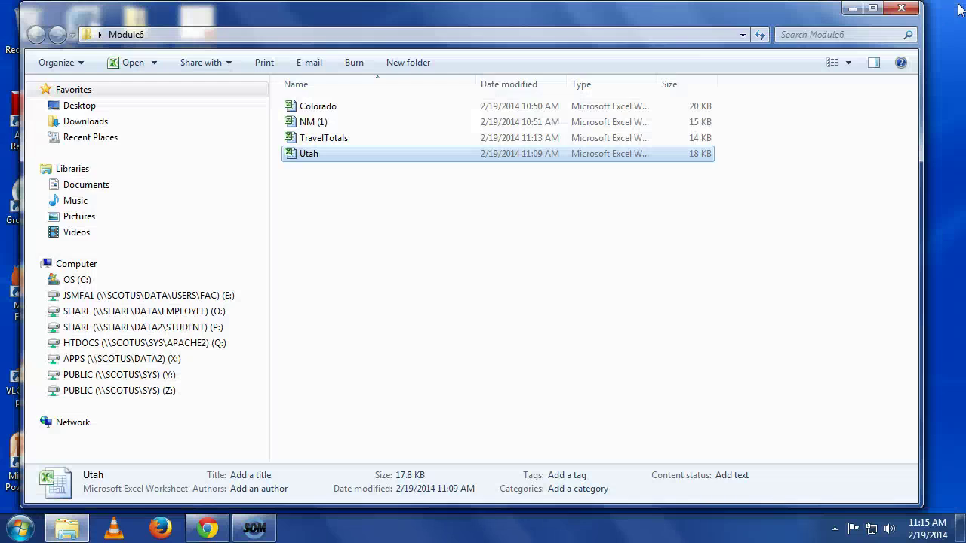
click(906, 9)
click(915, 11)
click(918, 11)
click(913, 11)
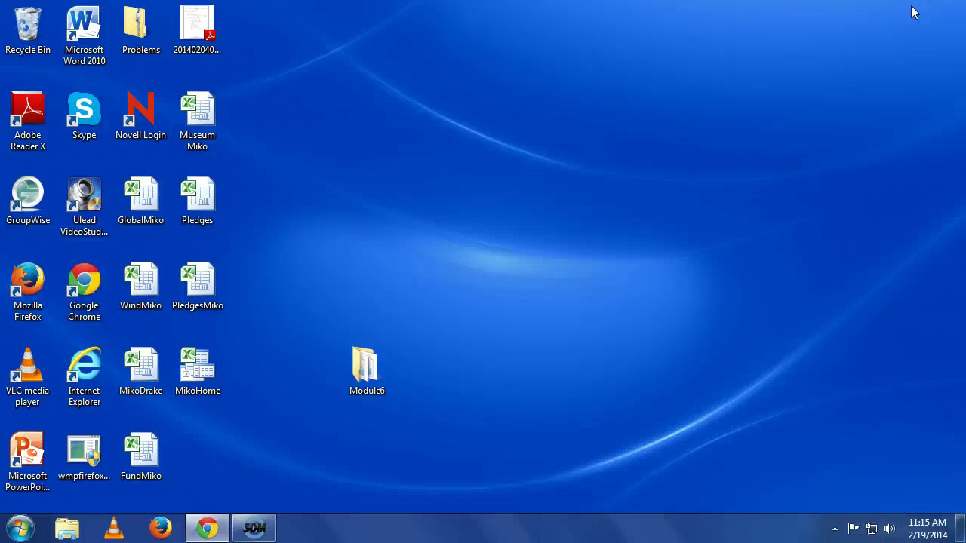
click(201, 381)
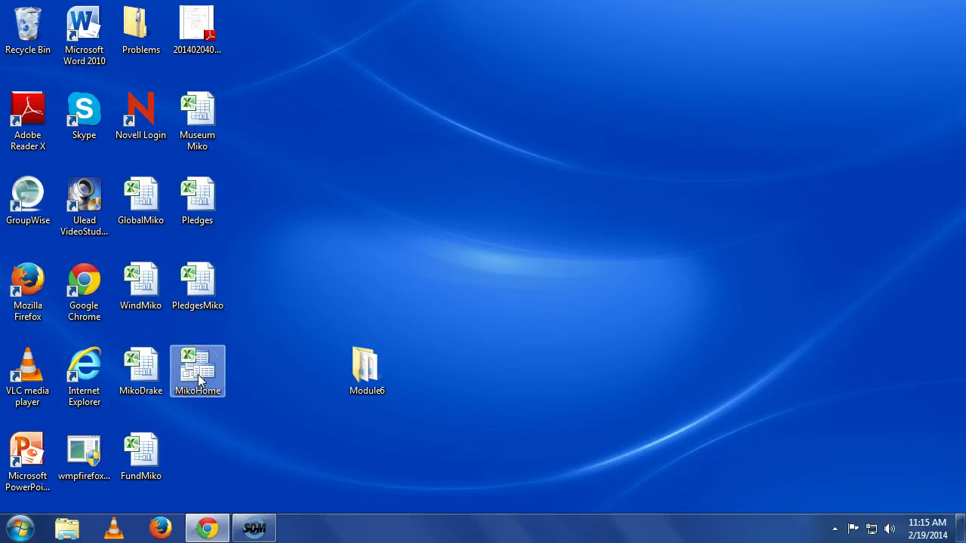
Step: Open the MikoHome workspace from the desktop and update its links
double_click(201, 382)
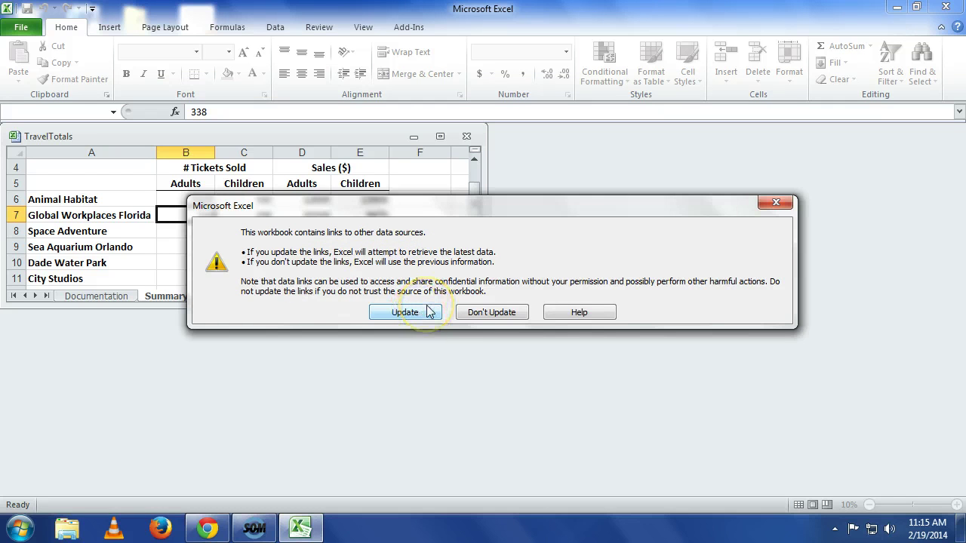
click(391, 312)
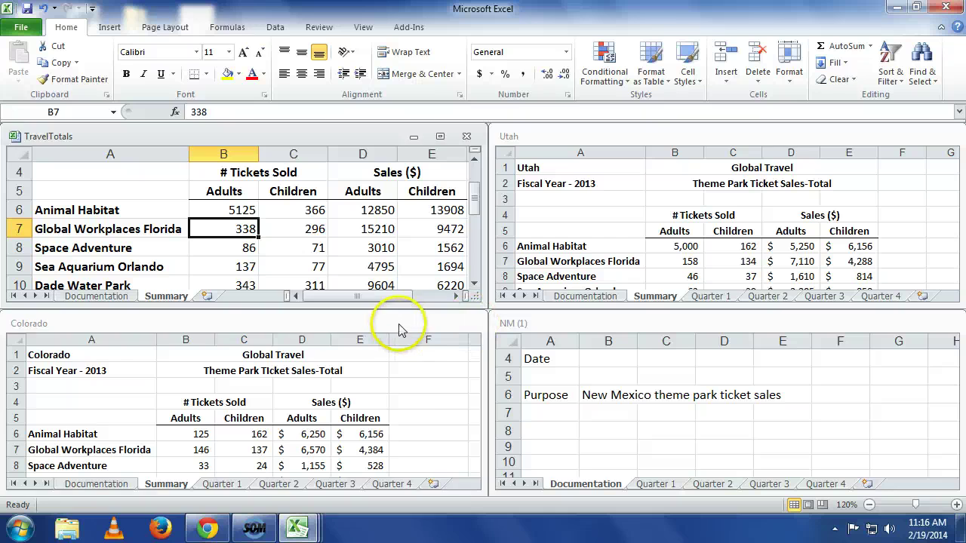
Step: Close the Colorado window and stretch TravelTotals down to show rows through 20
click(441, 326)
click(464, 323)
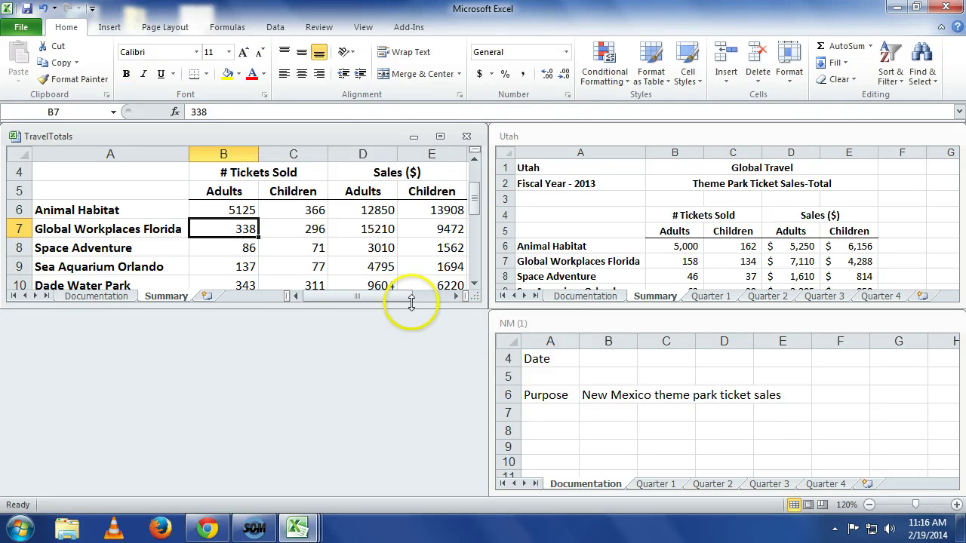
drag(411, 302, 425, 501)
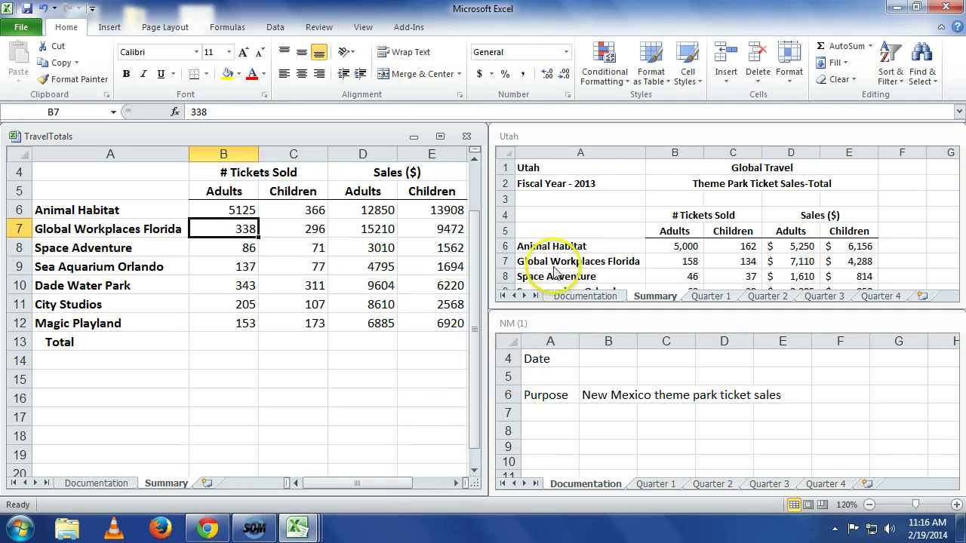
Step: Save the layout as the workspace 'mikohome2' on the Desktop
click(364, 27)
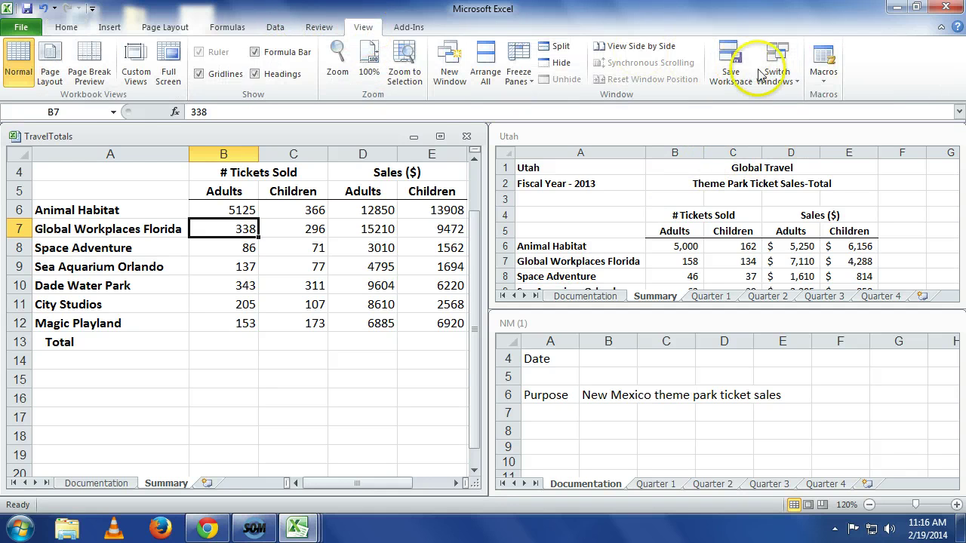
click(732, 67)
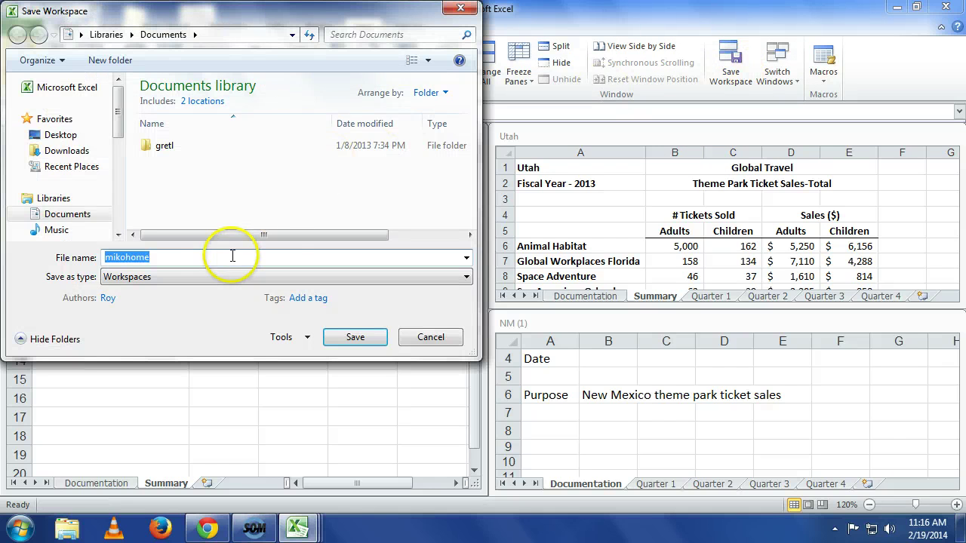
click(200, 259)
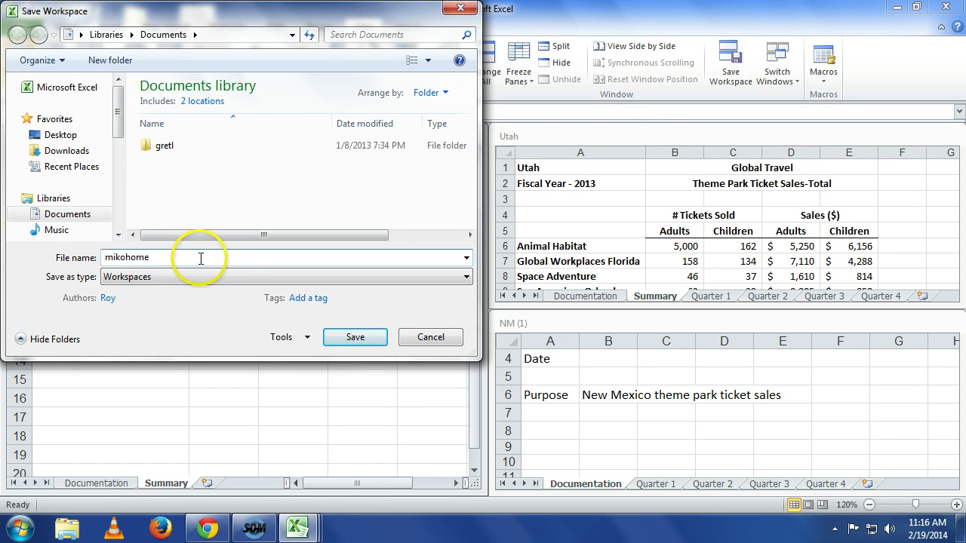
click(64, 136)
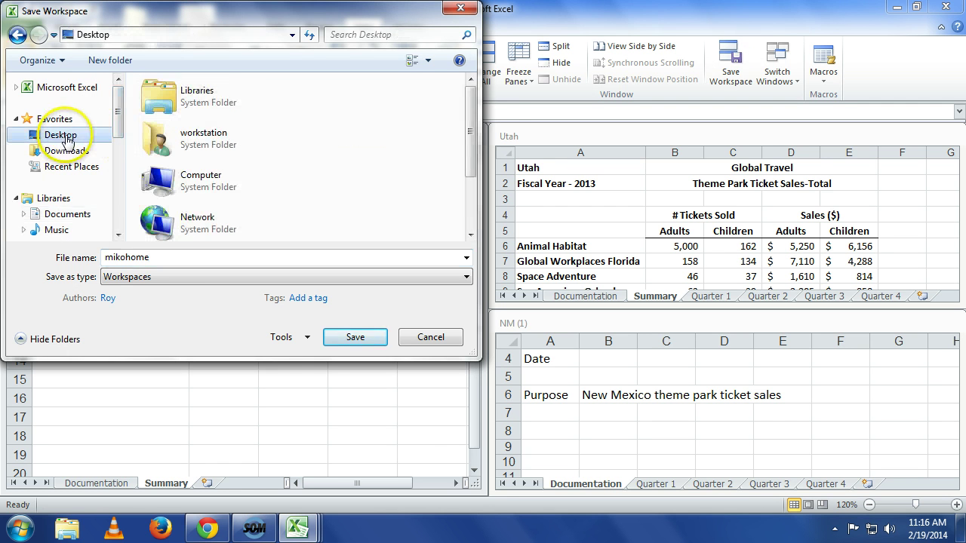
click(188, 260)
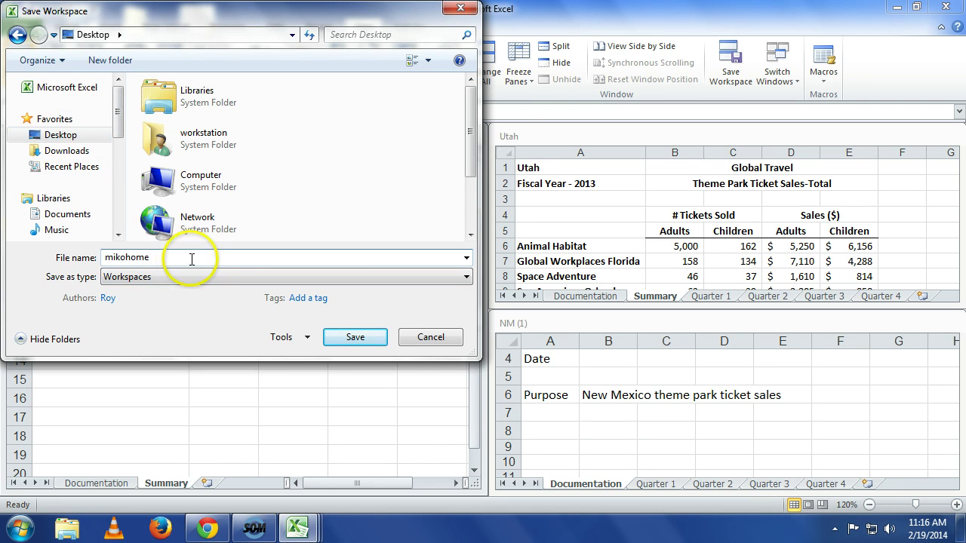
text(2)
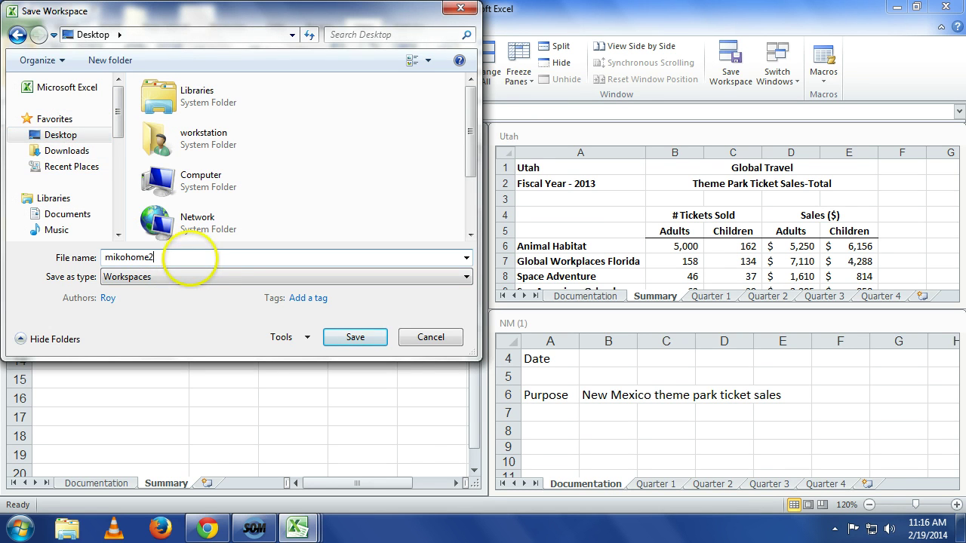
click(354, 337)
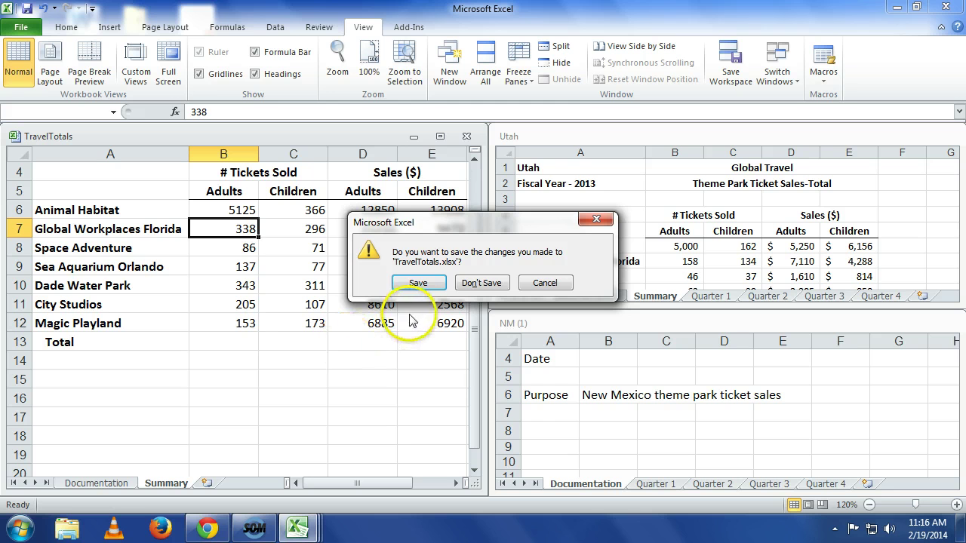
Step: Save TravelTotals, close Excel, and reopen mikohome2 with its links updated
click(416, 282)
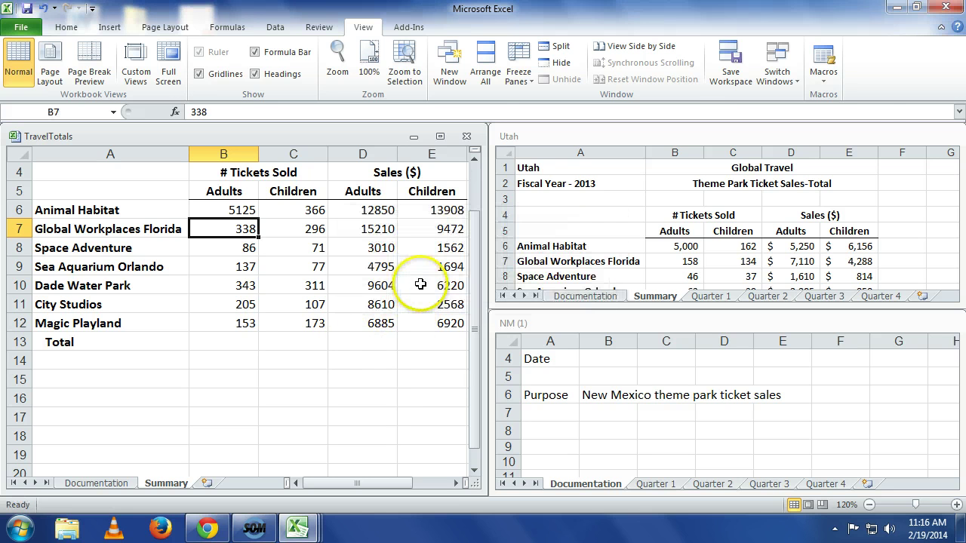
click(950, 7)
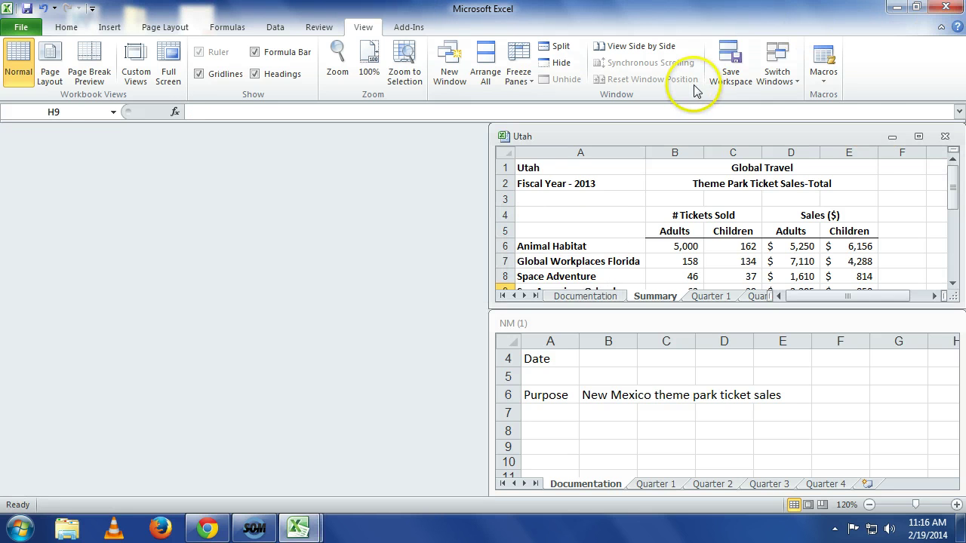
click(949, 7)
click(952, 7)
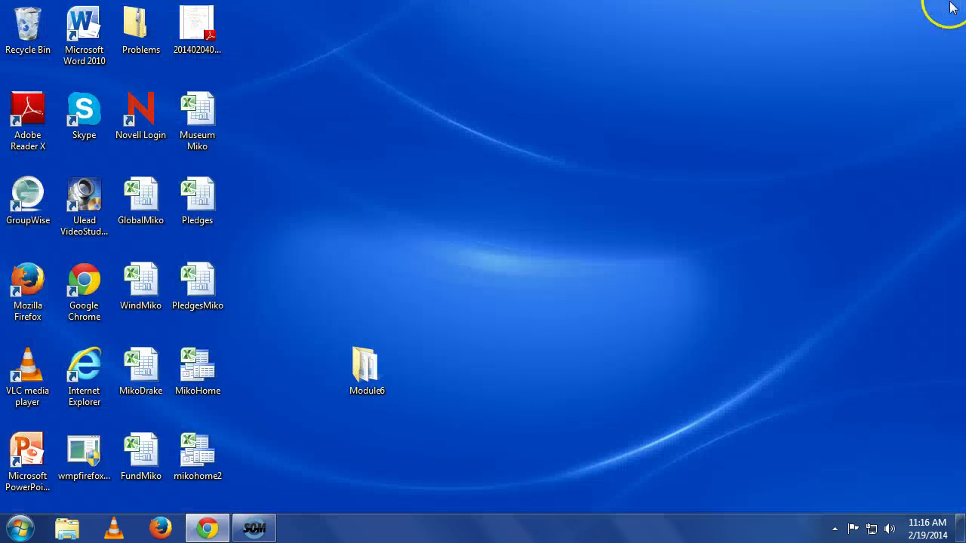
double_click(196, 454)
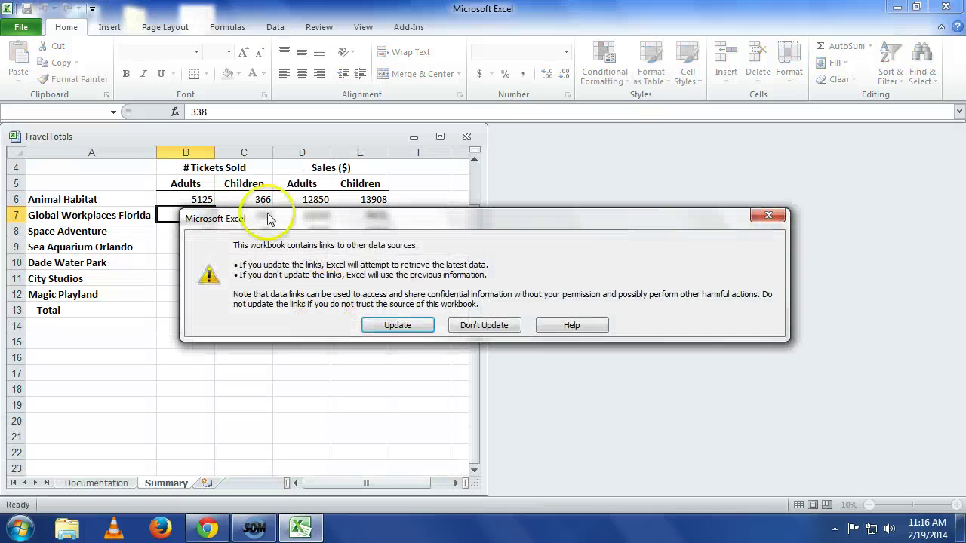
click(401, 326)
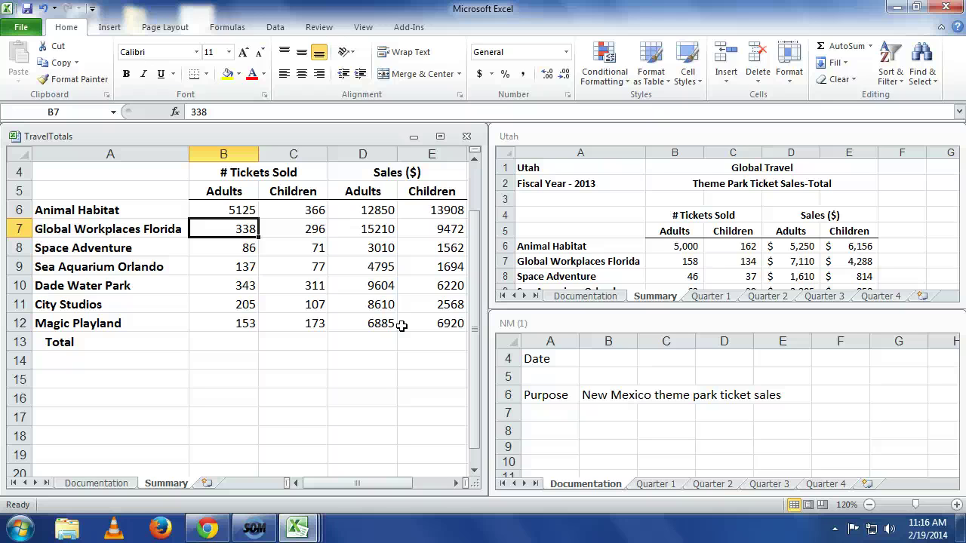
Step: Open the Edit Links dialog from the Data tab and check the status of the links
click(273, 30)
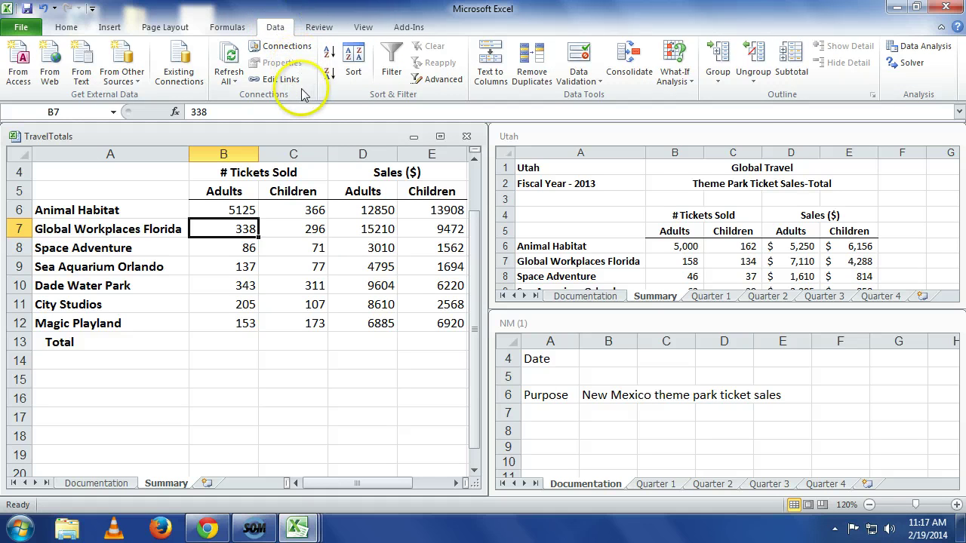
click(282, 80)
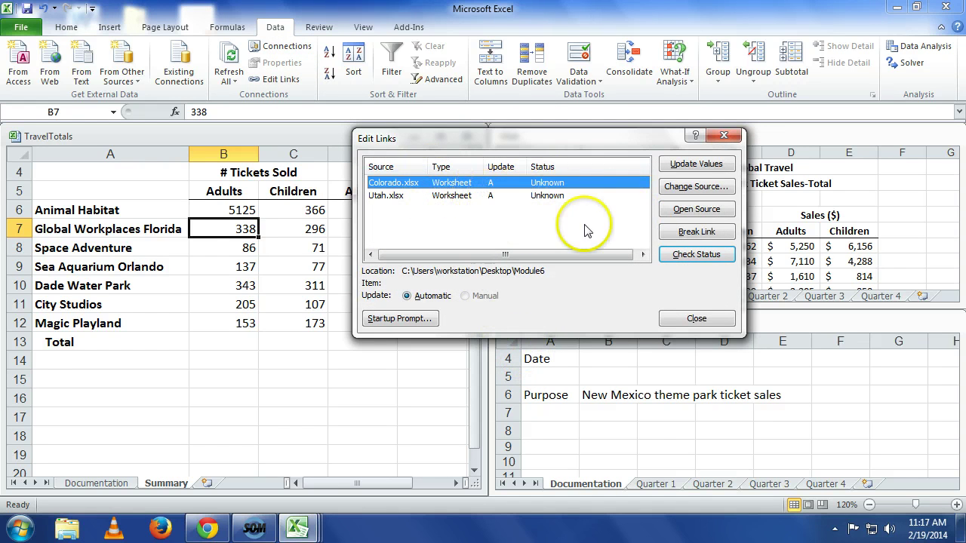
click(676, 261)
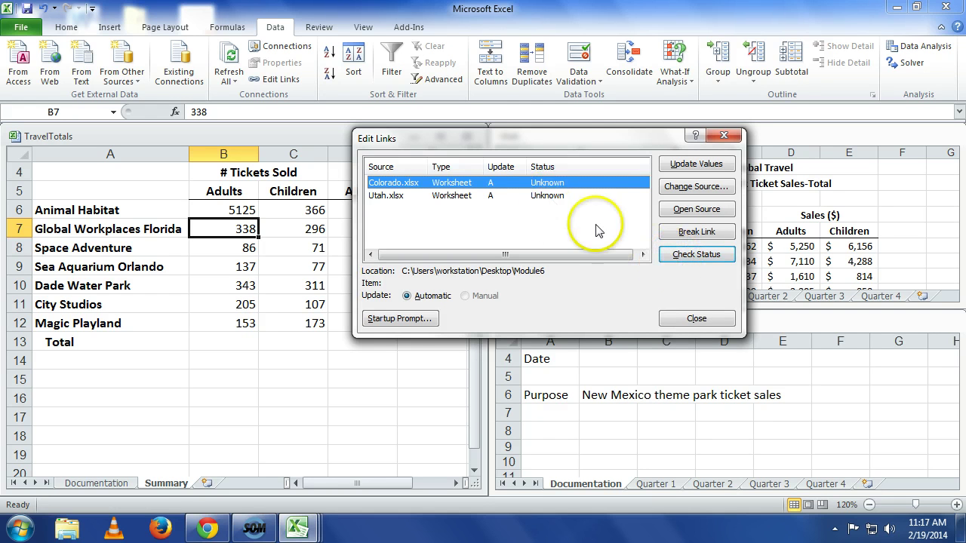
click(673, 260)
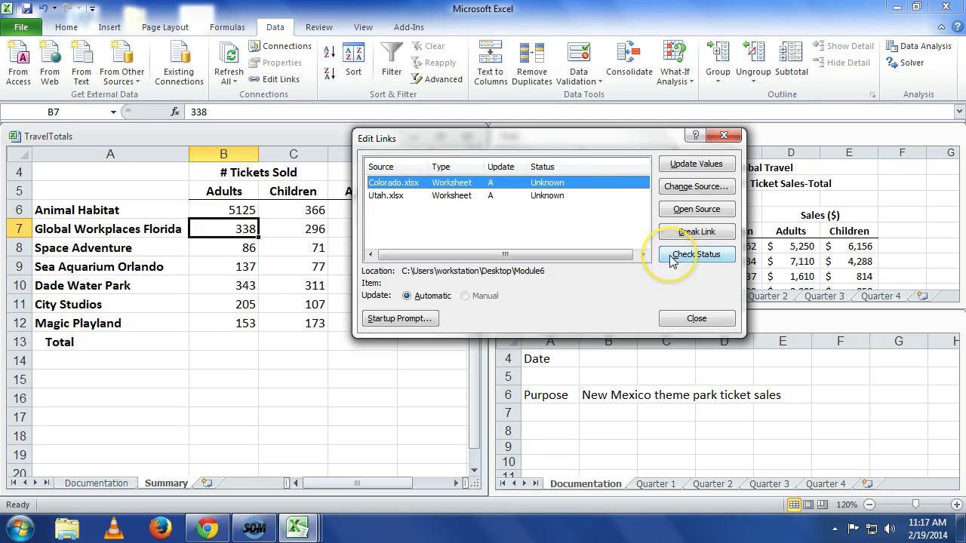
click(674, 255)
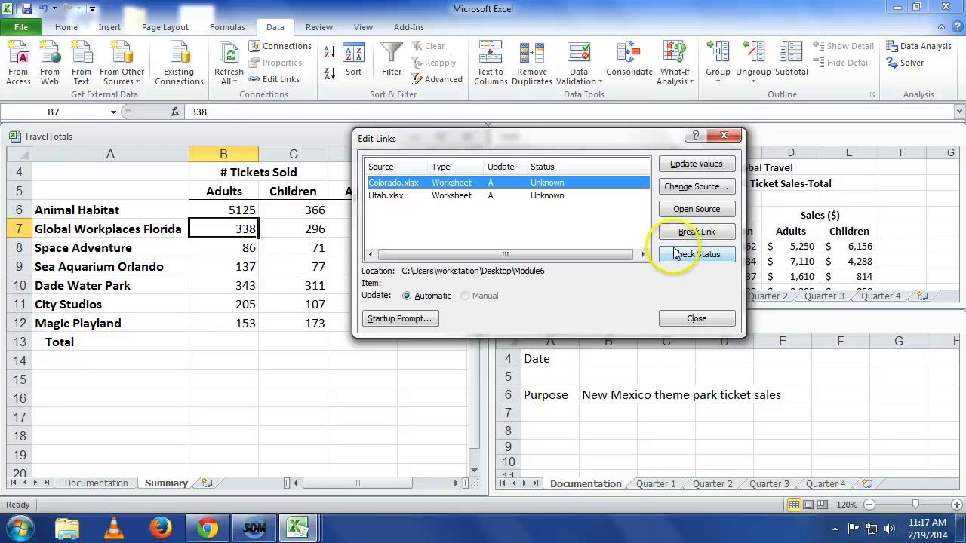
Step: Update values for the Colorado.xlsx and Utah.xlsx links, then reselect Colorado to view its status
click(679, 167)
click(608, 195)
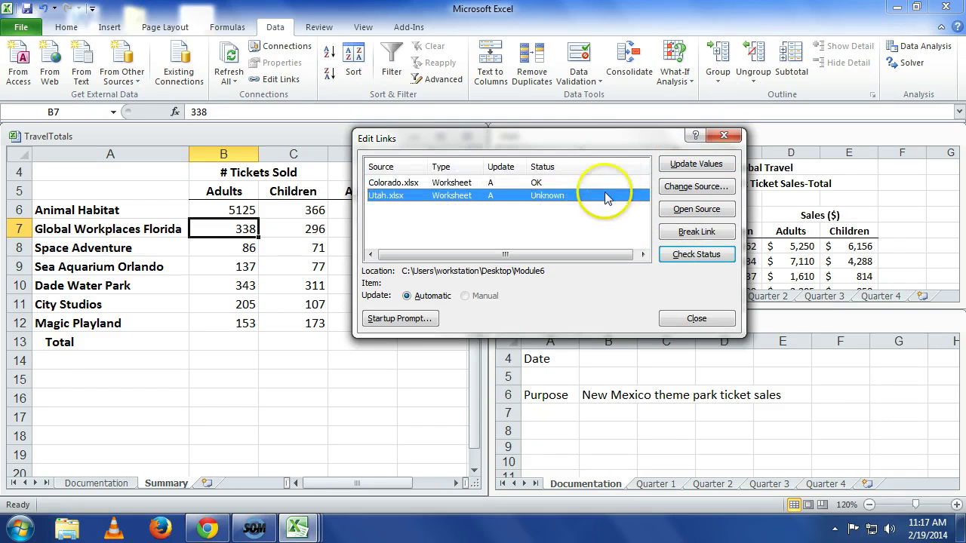
click(674, 165)
click(534, 184)
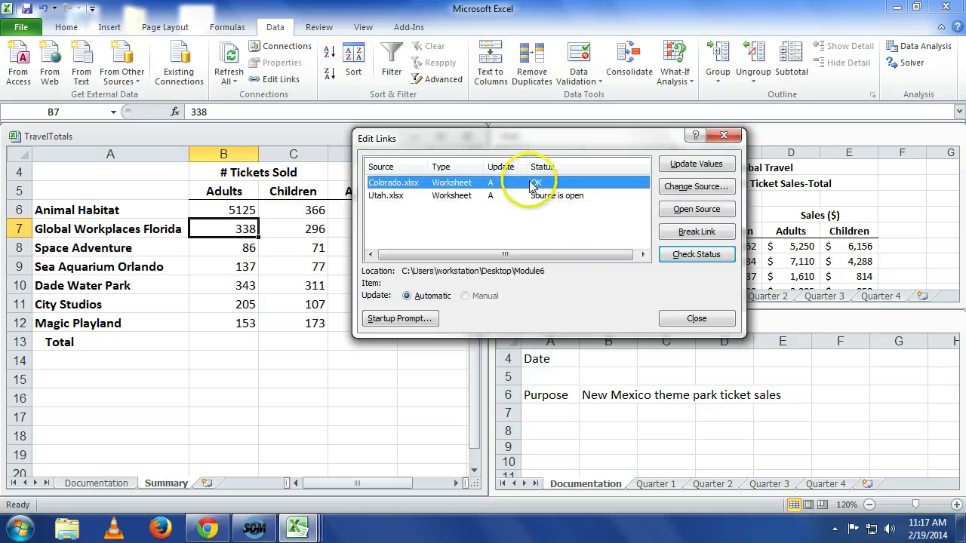
click(703, 189)
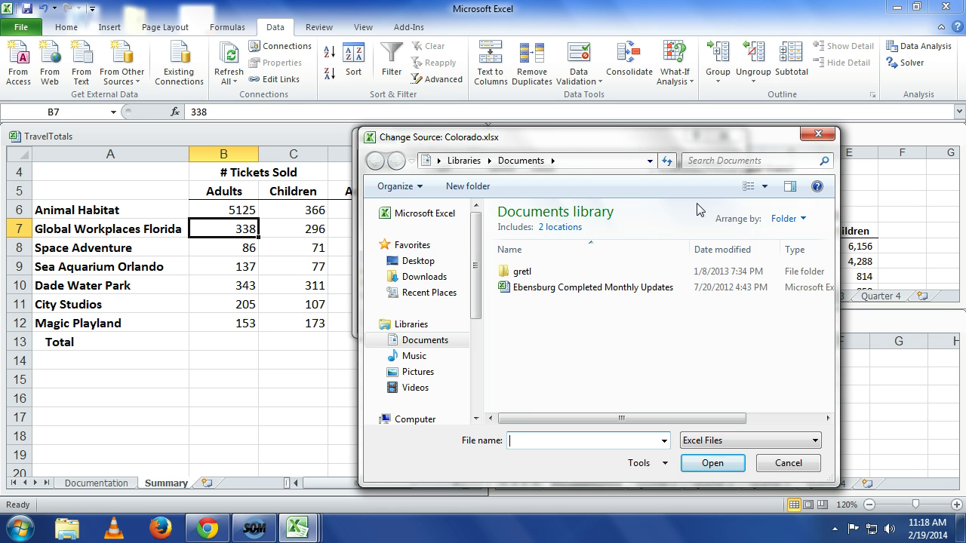
click(789, 463)
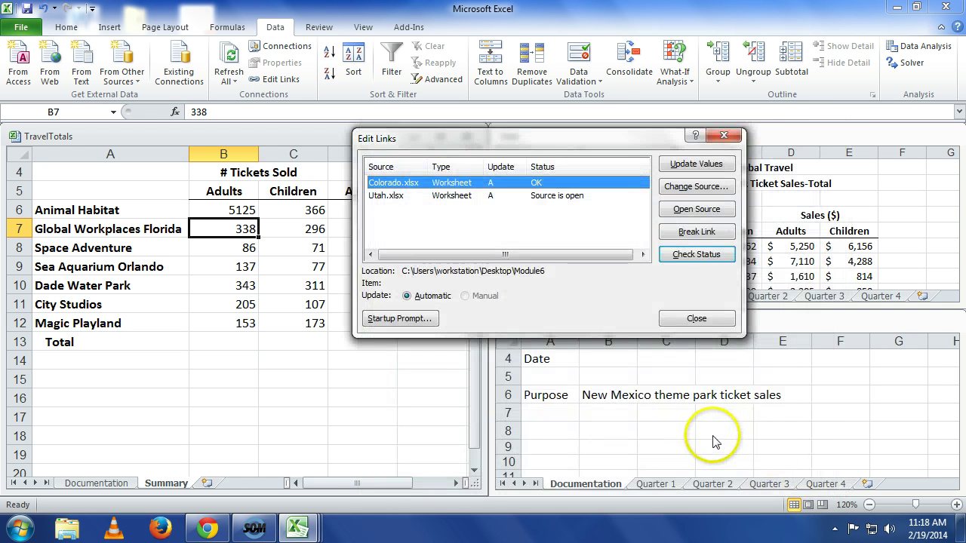
Step: Review the Startup Prompt alert options, cancel without changes, and close Edit Links
click(679, 326)
click(696, 326)
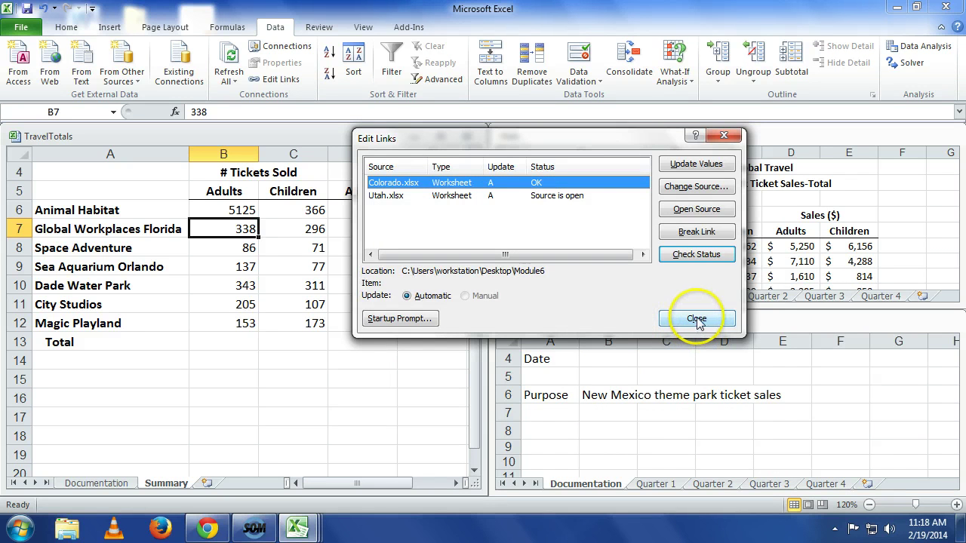
click(423, 323)
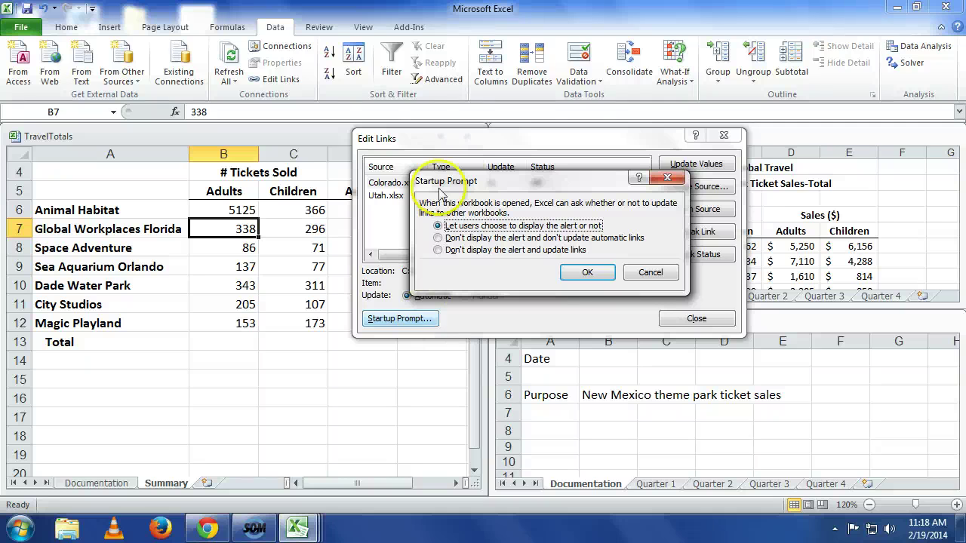
click(662, 273)
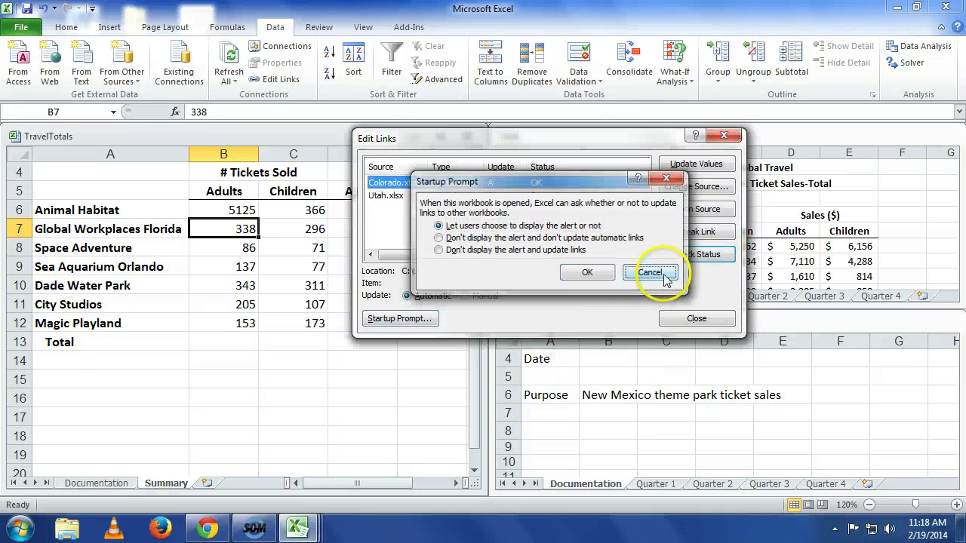
click(725, 135)
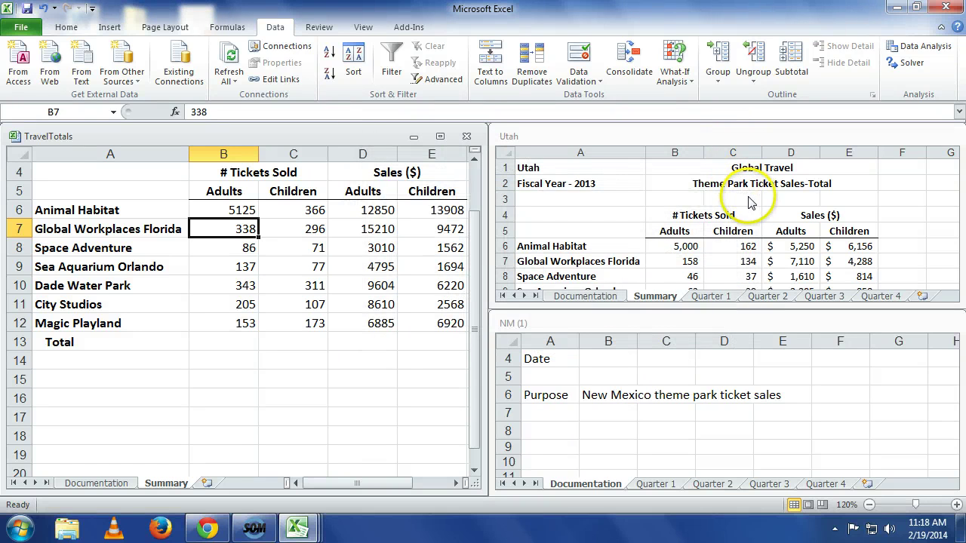